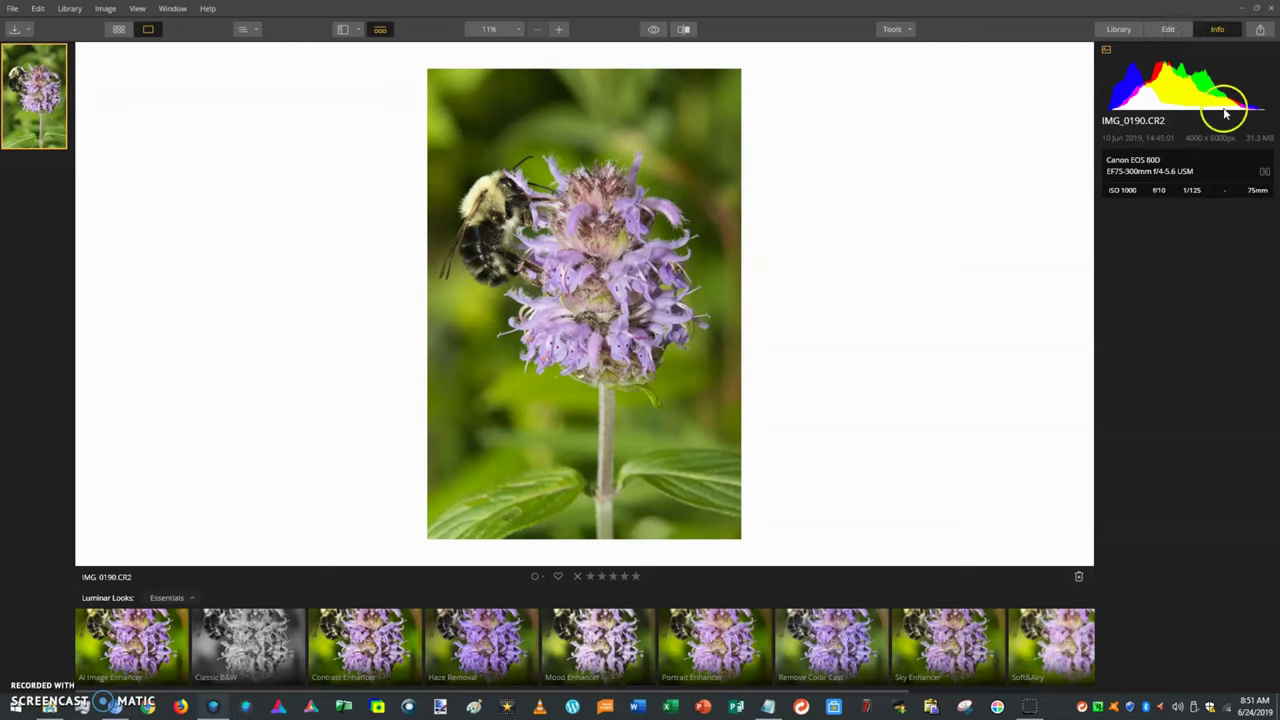
- Cycle the histogram to single colour channels and back to all, then show the Edit filters
{"action": "left_click", "coordinate": [1237, 88]}
{"action": "left_click", "coordinate": [1170, 98]}
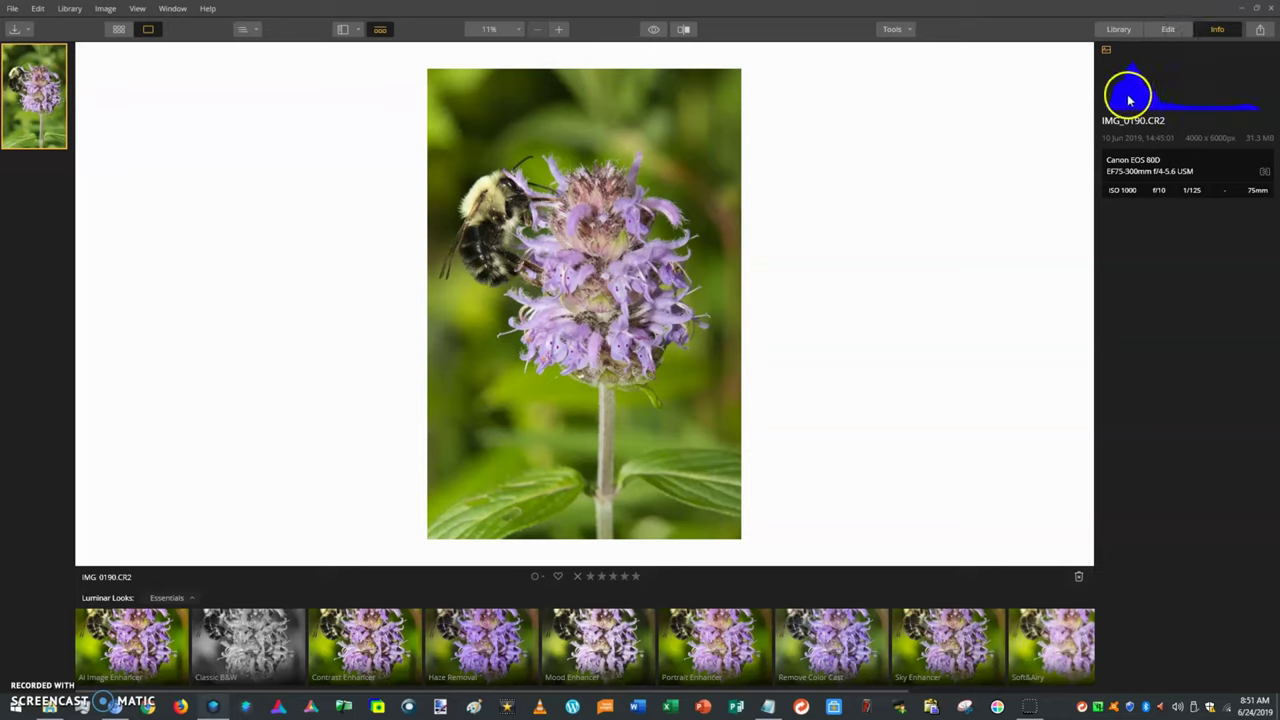
{"action": "left_click", "coordinate": [1143, 98]}
{"action": "left_click", "coordinate": [1160, 96]}
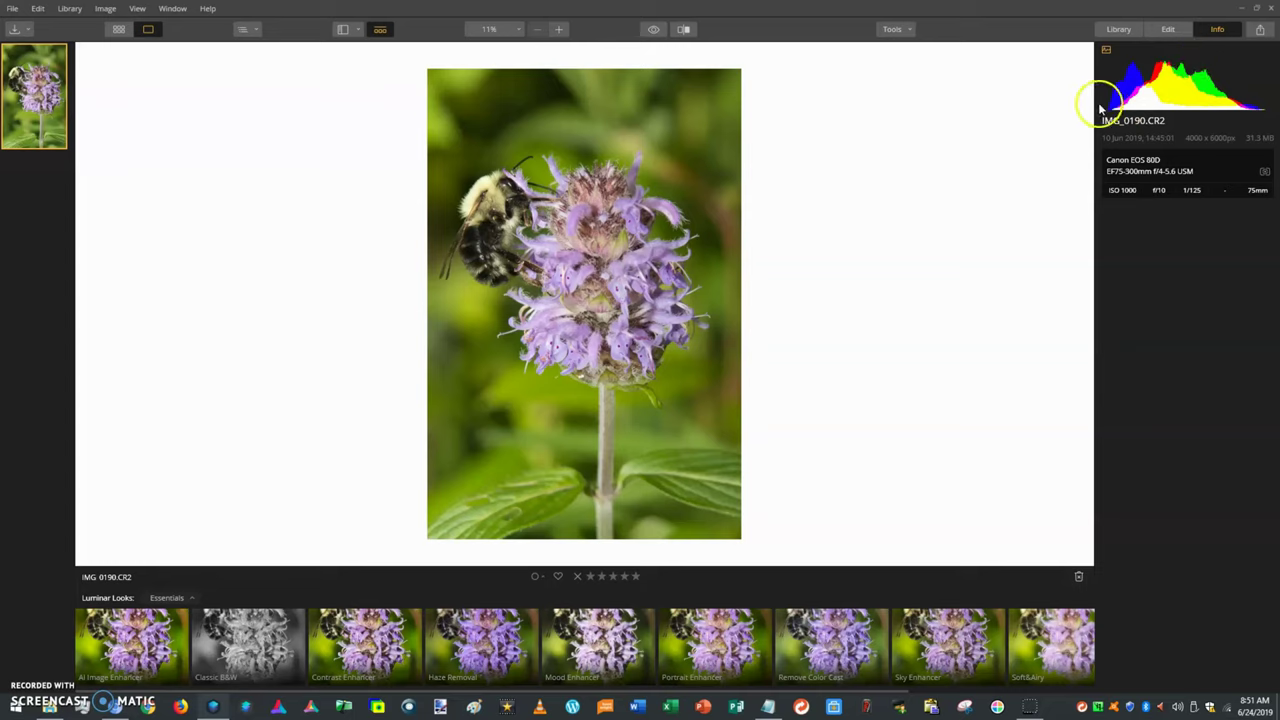
{"action": "left_click", "coordinate": [1172, 30]}
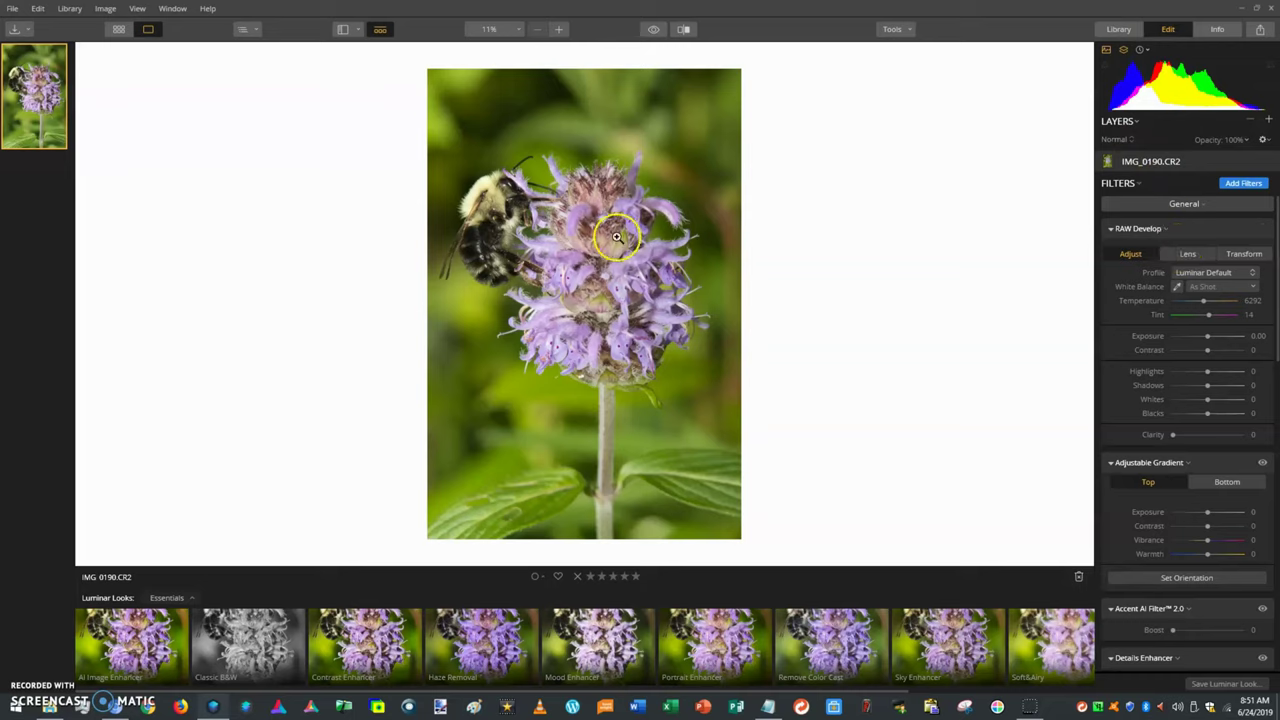
{"action": "left_click", "coordinate": [1195, 207]}
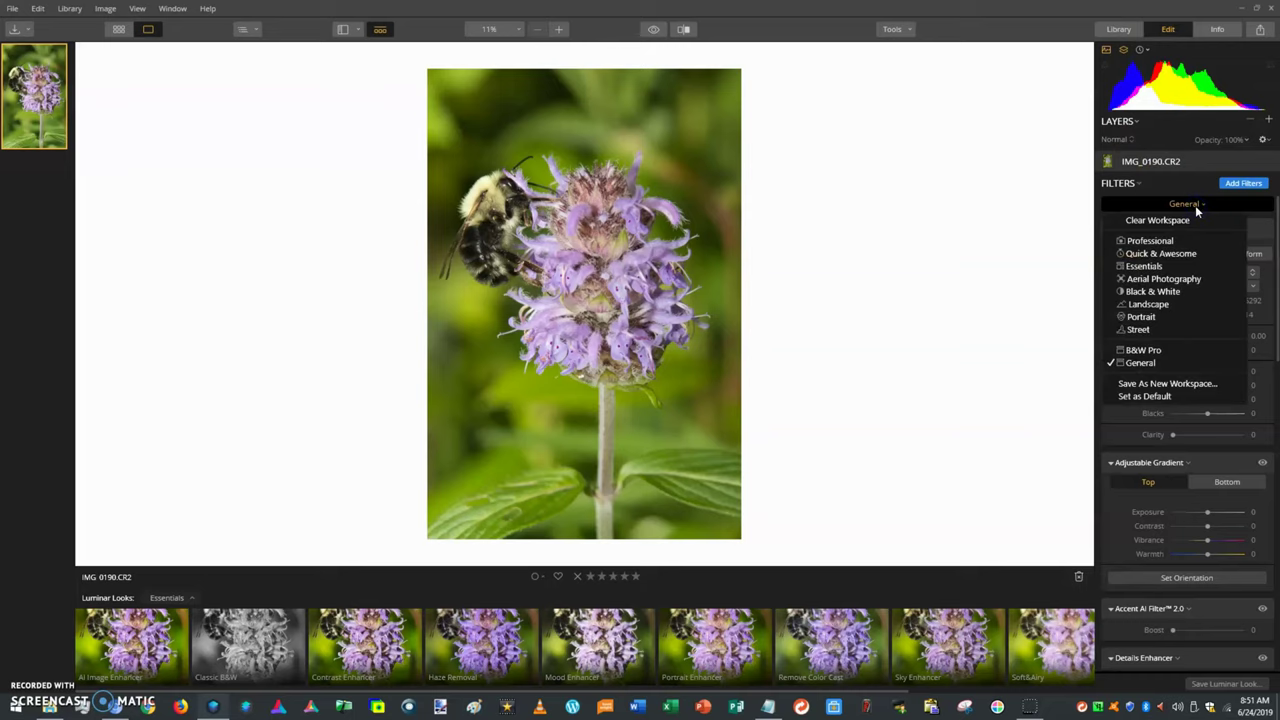
{"action": "left_click", "coordinate": [1195, 206]}
{"action": "left_click", "coordinate": [1195, 205]}
{"action": "left_click", "coordinate": [1192, 204]}
{"action": "left_click", "coordinate": [1195, 205]}
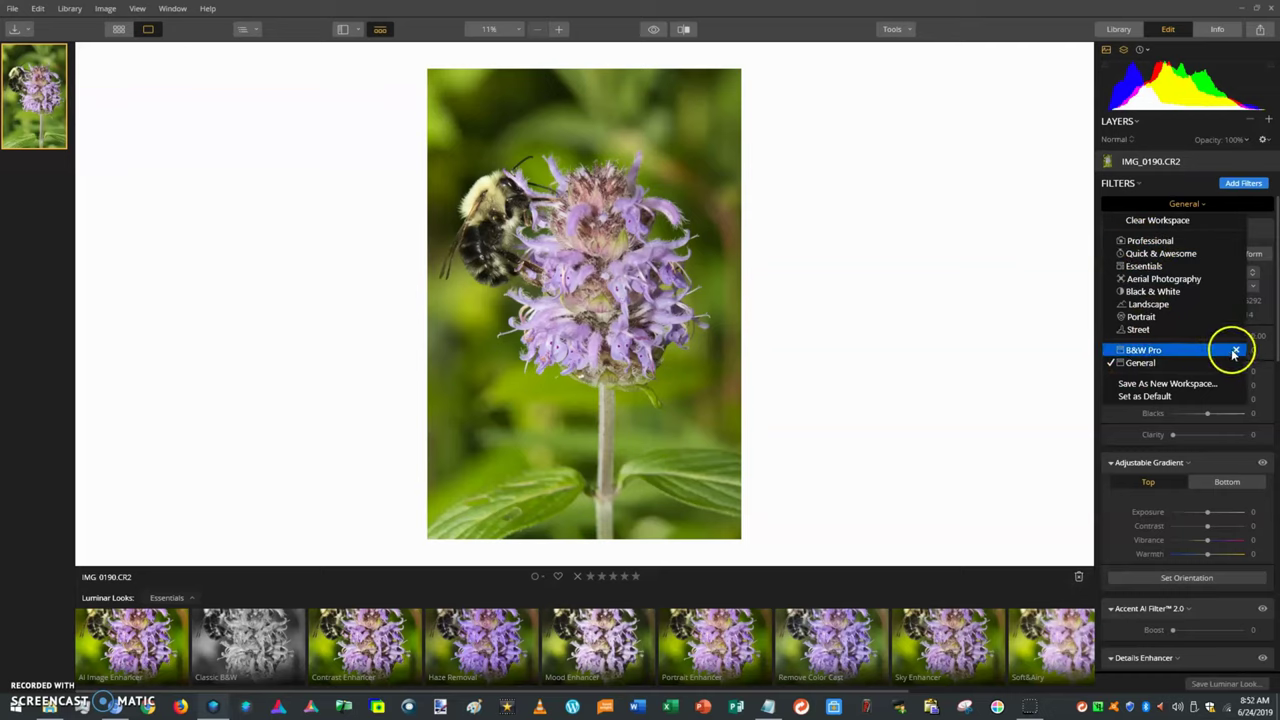
{"action": "left_click", "coordinate": [1179, 204]}
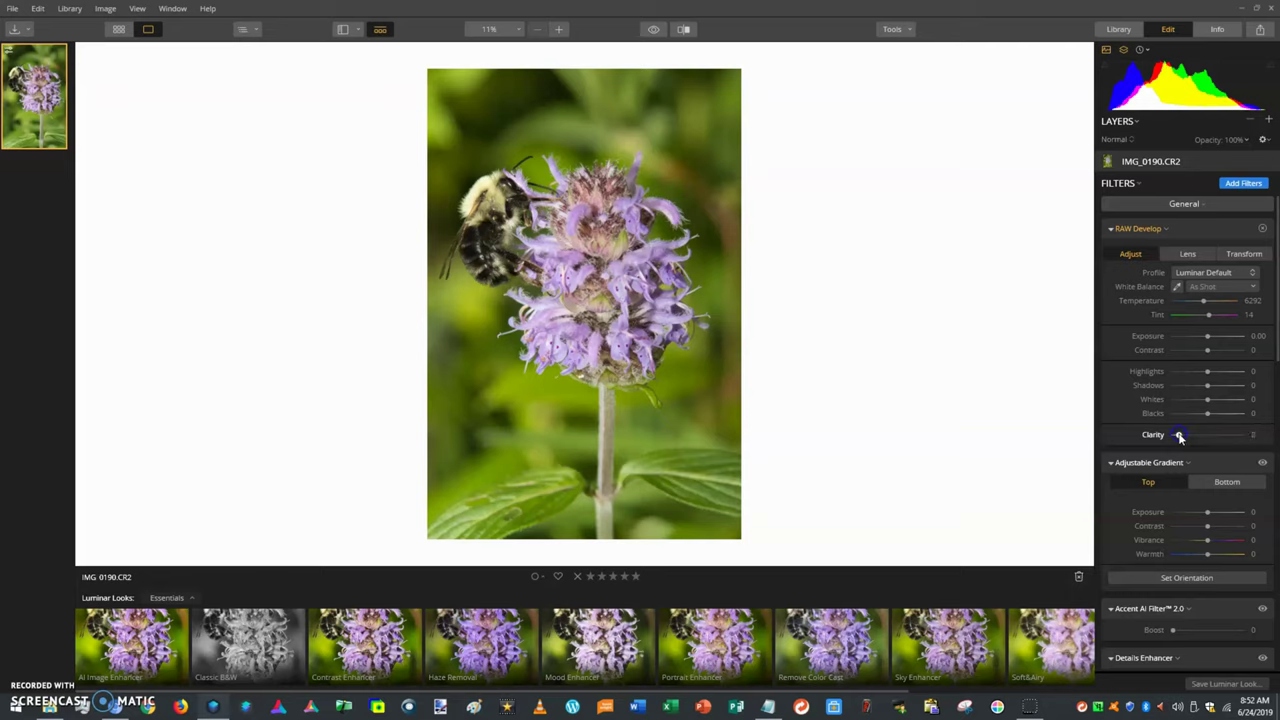
- Raise RAW Develop Clarity from 2 to 8, compare with the original, and scroll to Accent AI
{"action": "left_click_drag", "start_coordinate": [1180, 437], "coordinate": [1143, 429]}
{"action": "left_click", "coordinate": [651, 30]}
{"action": "left_click", "coordinate": [651, 30]}
{"action": "scroll", "coordinate": [1115, 518], "scroll_direction": "down", "scroll_amount": 3}
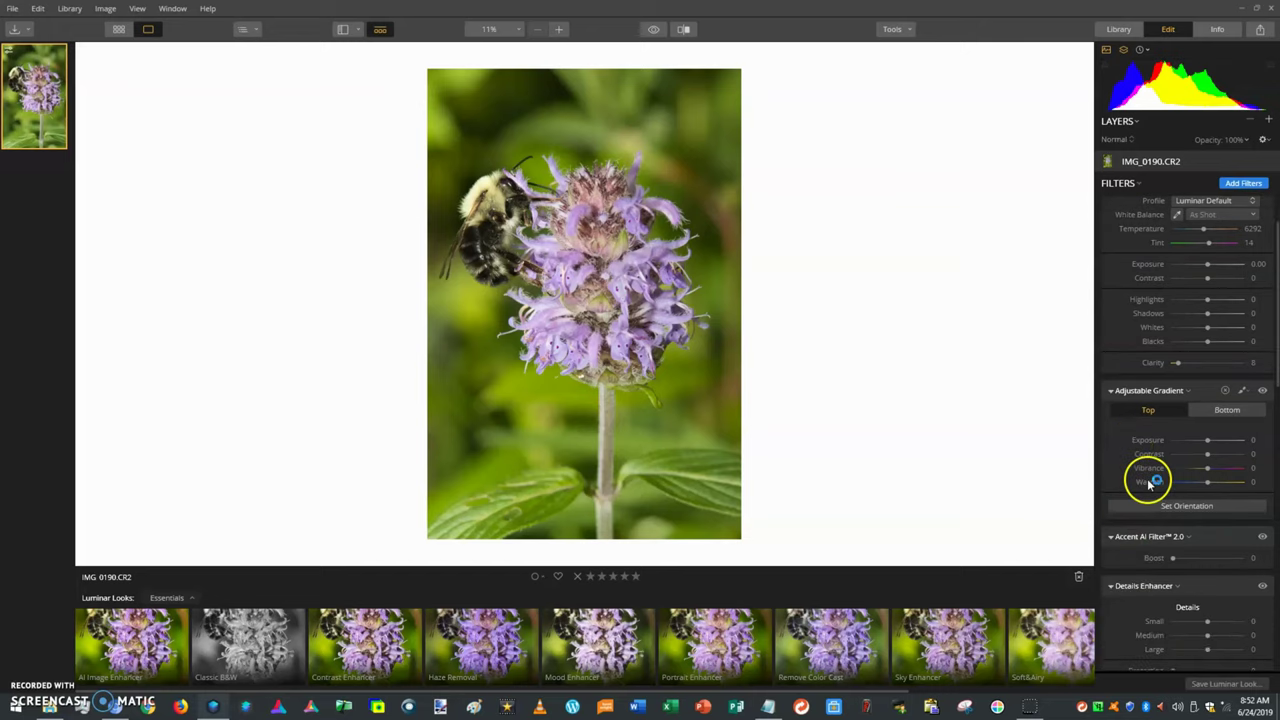
{"action": "scroll", "coordinate": [1125, 468], "scroll_direction": "down", "scroll_amount": 2}
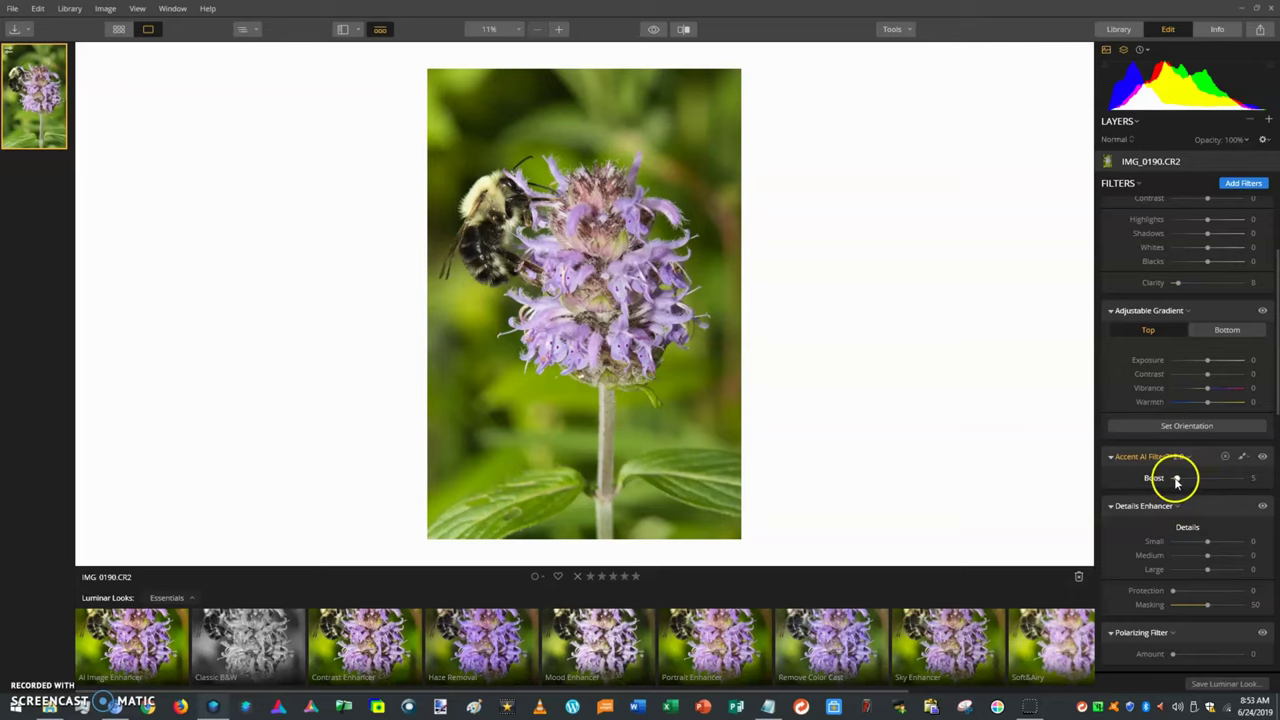
- Drag the Accent AI Filter 2.0 Boost from 5 up to 8
{"action": "left_click_drag", "start_coordinate": [1176, 477], "coordinate": [1183, 484]}
{"action": "left_click", "coordinate": [1178, 479]}
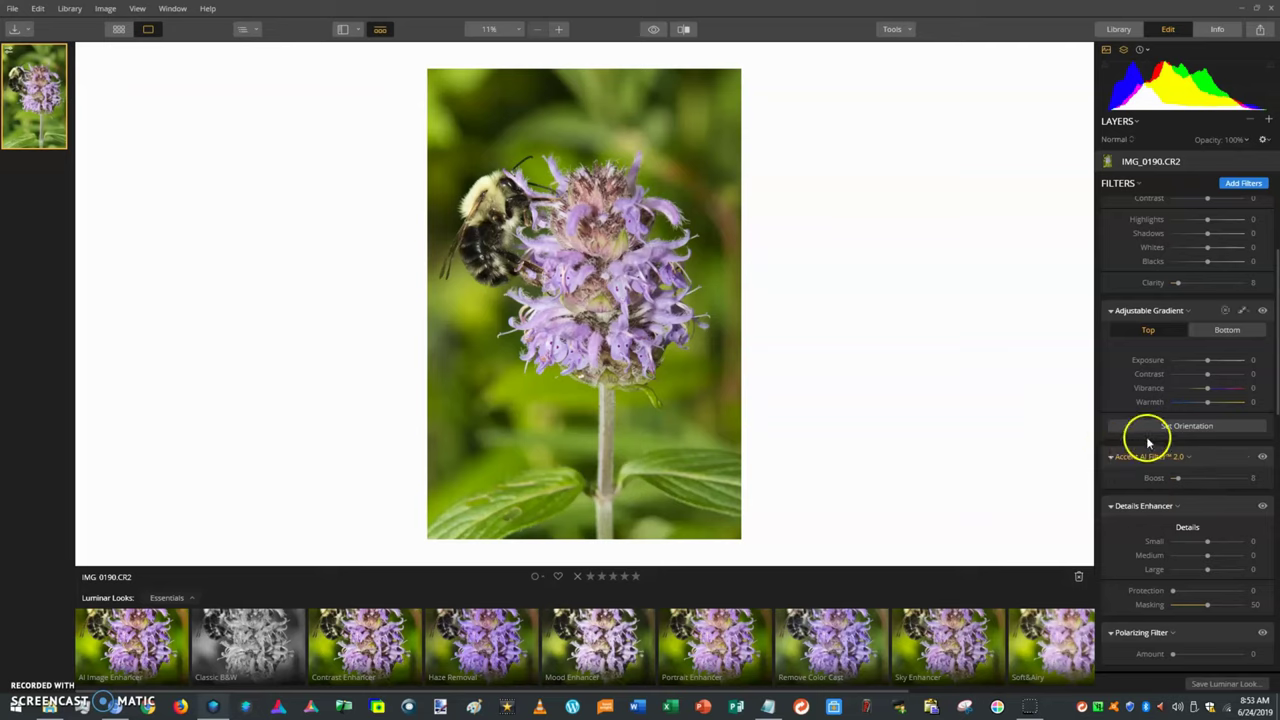
{"action": "left_click", "coordinate": [1177, 481]}
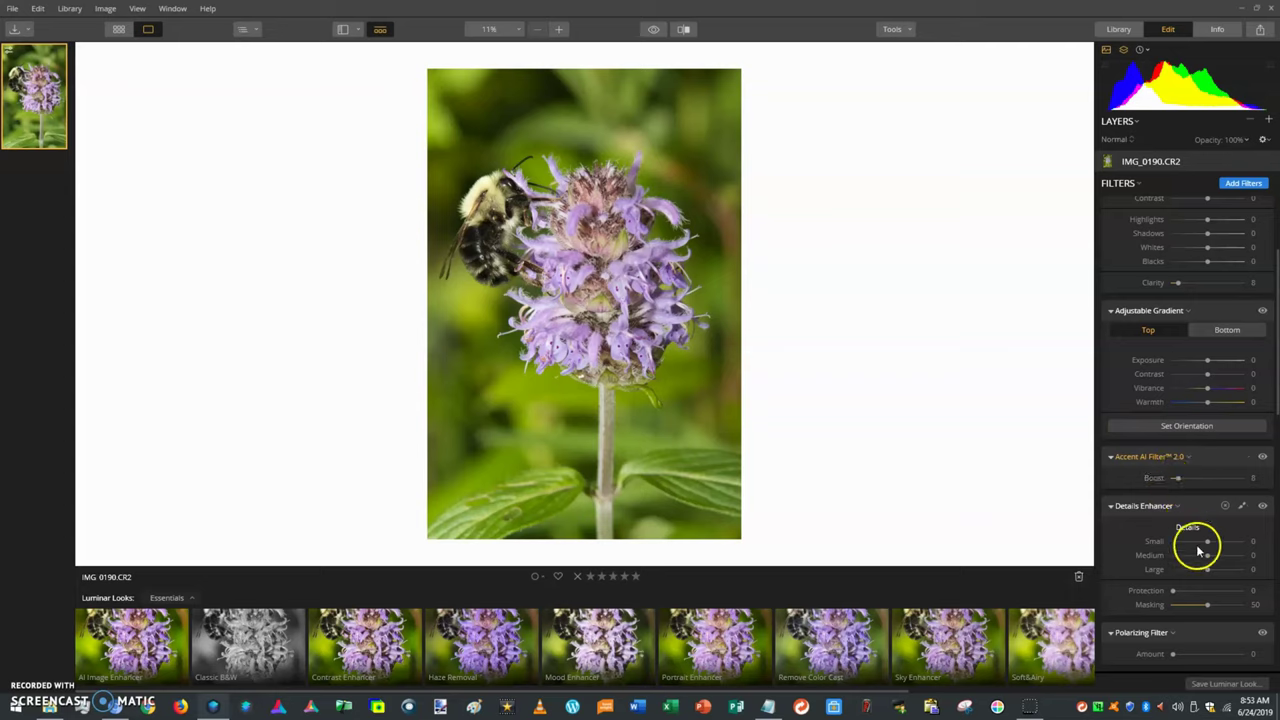
- Set Details Enhancer Medium to 6 and compare the result with the original photo
{"action": "scroll", "coordinate": [1150, 505], "scroll_direction": "down", "scroll_amount": 1}
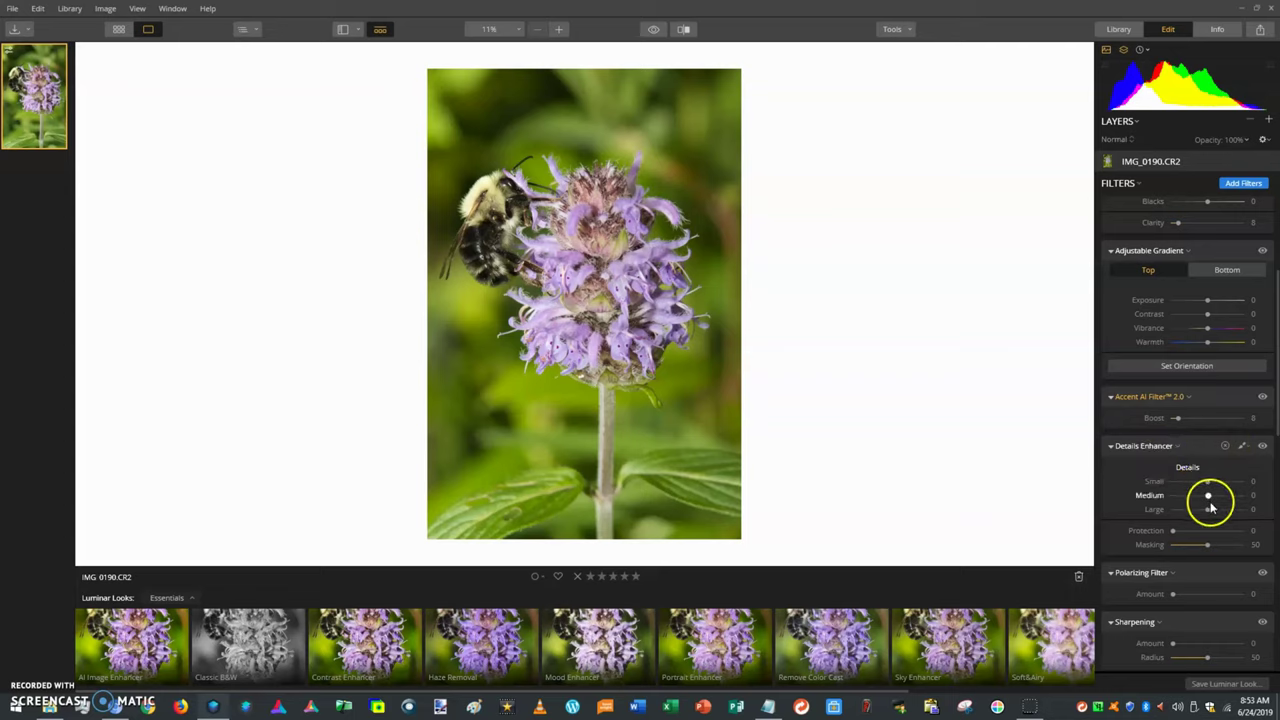
{"action": "left_click_drag", "start_coordinate": [1209, 500], "coordinate": [1211, 499]}
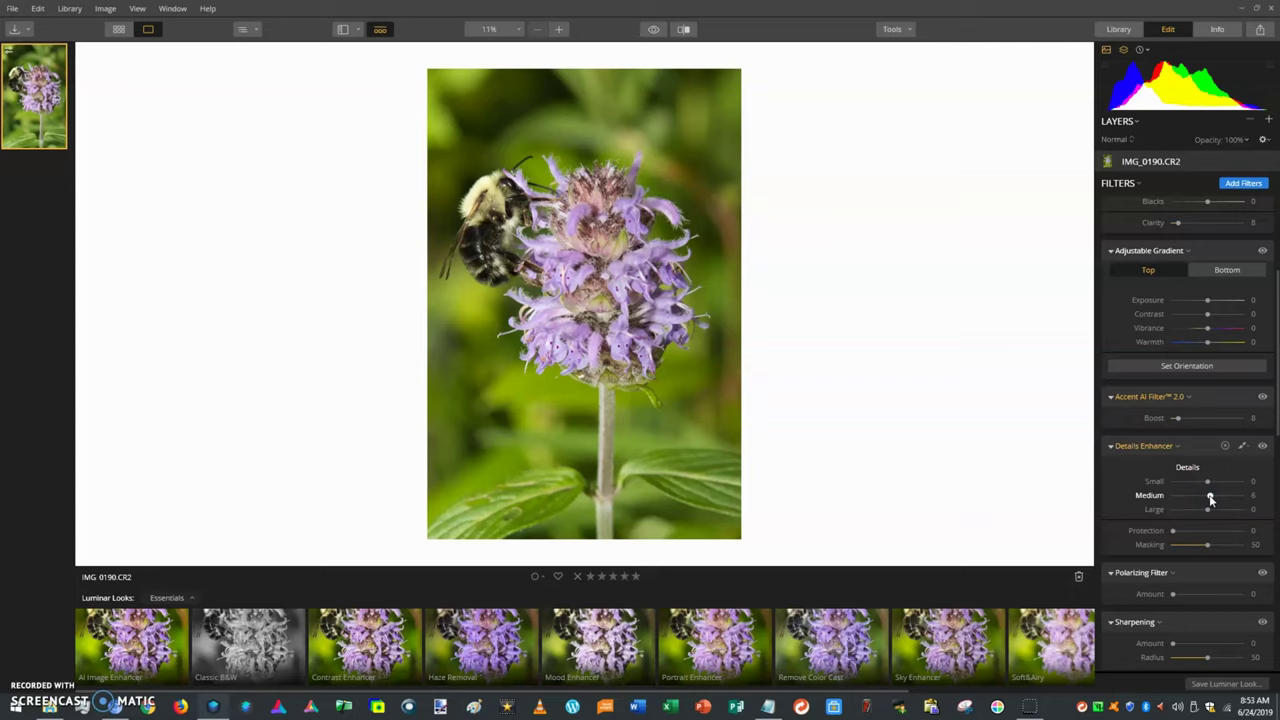
{"action": "left_click", "coordinate": [654, 30]}
{"action": "left_click", "coordinate": [654, 30]}
{"action": "left_click", "coordinate": [654, 30]}
{"action": "left_click", "coordinate": [654, 30]}
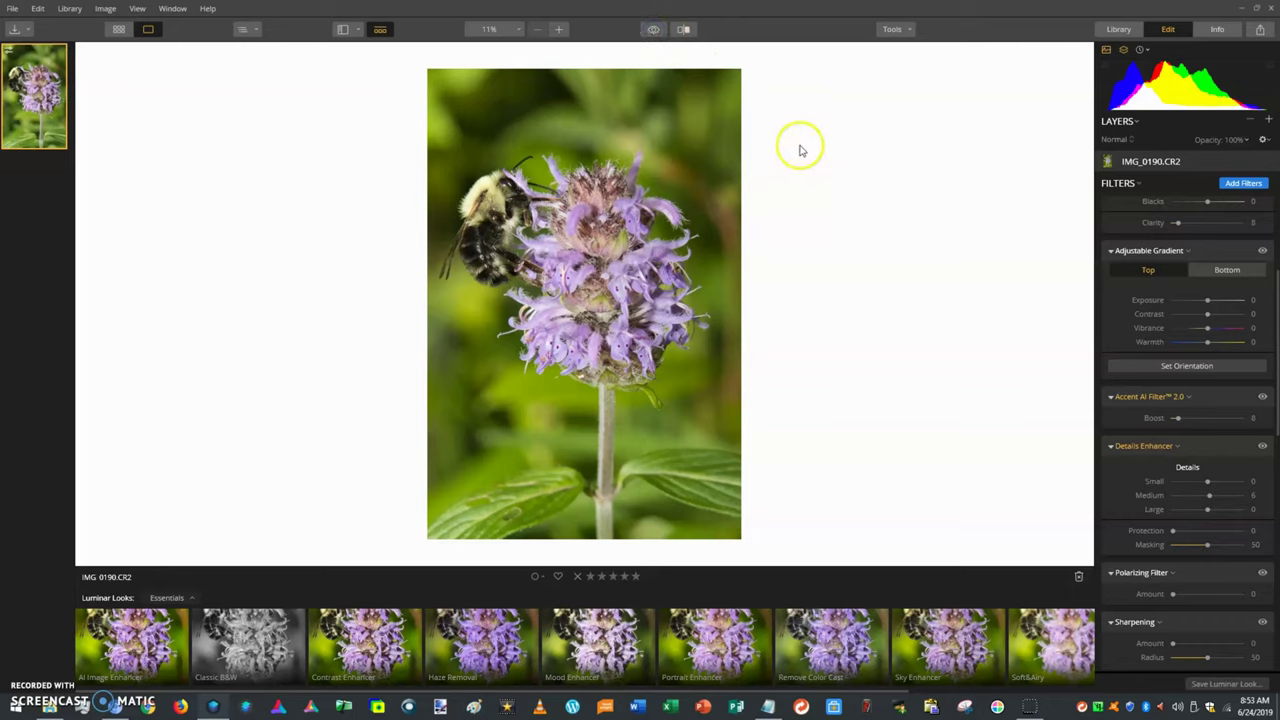
{"action": "left_click", "coordinate": [655, 30]}
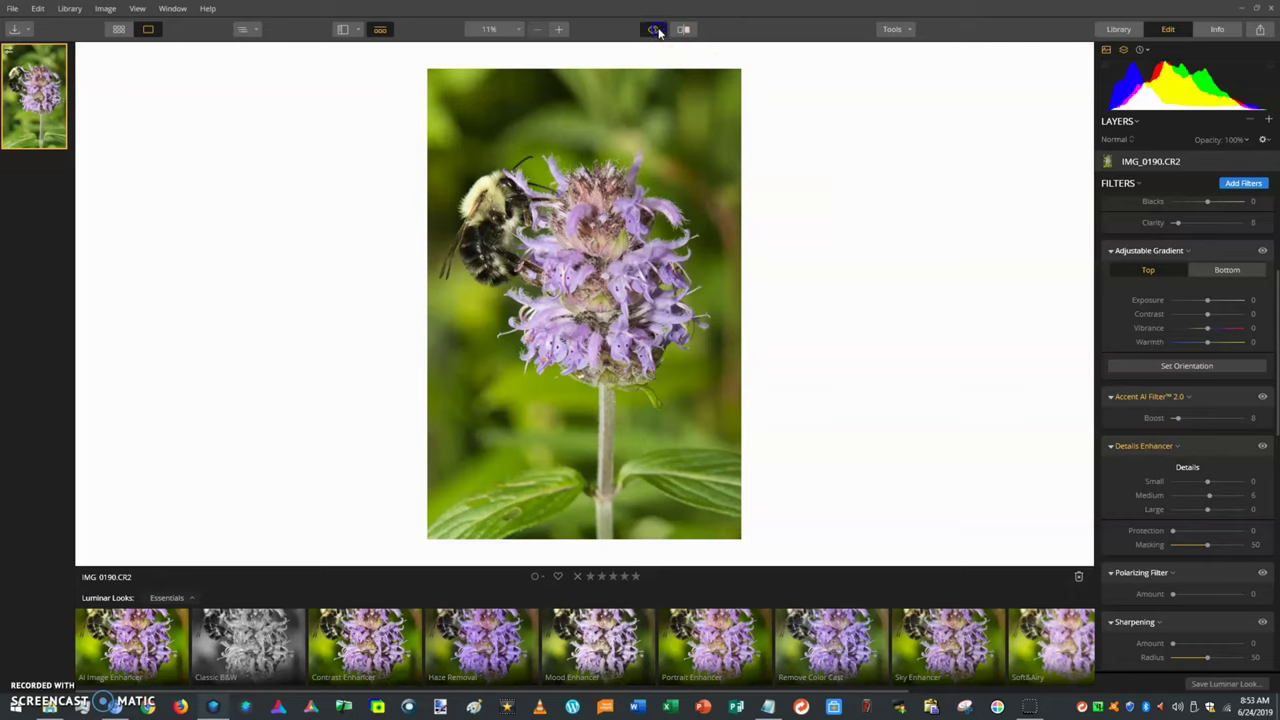
{"action": "left_click", "coordinate": [655, 30]}
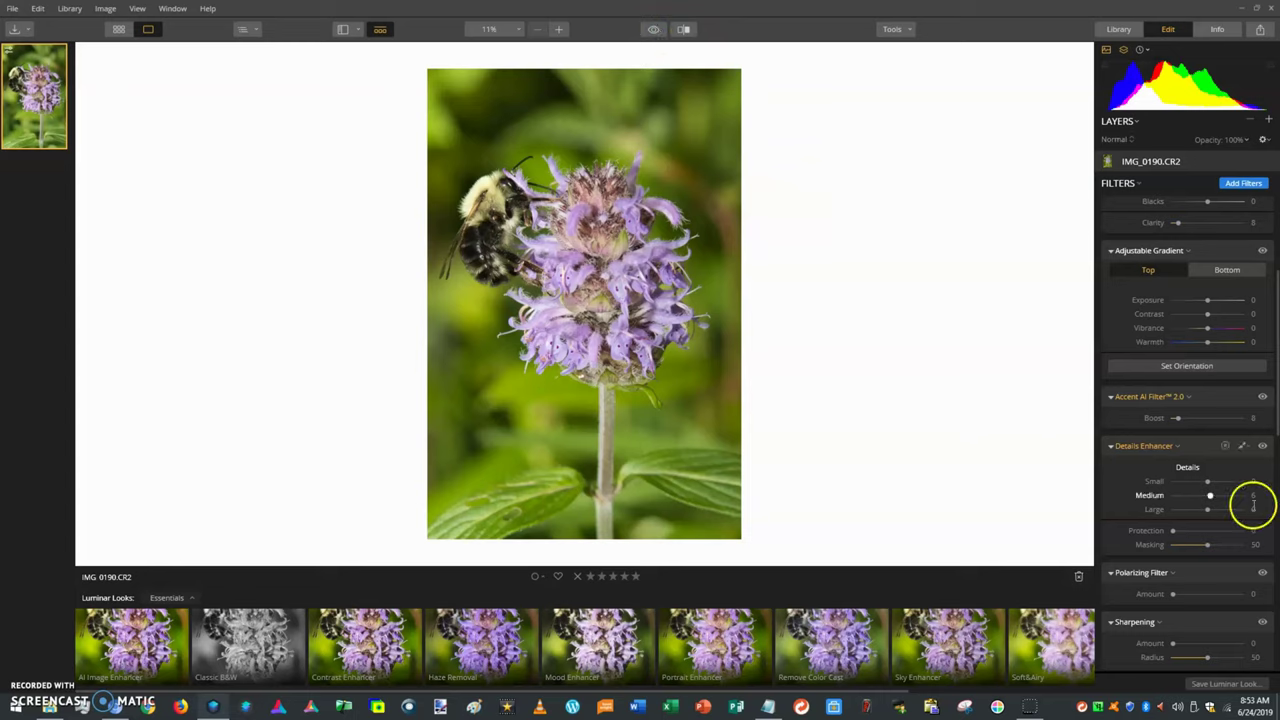
- Try a Polarizing Filter Amount of 4, then reset it to 0
{"action": "scroll", "coordinate": [1130, 508], "scroll_direction": "down", "scroll_amount": 1}
{"action": "scroll", "coordinate": [1130, 508], "scroll_direction": "down", "scroll_amount": 4}
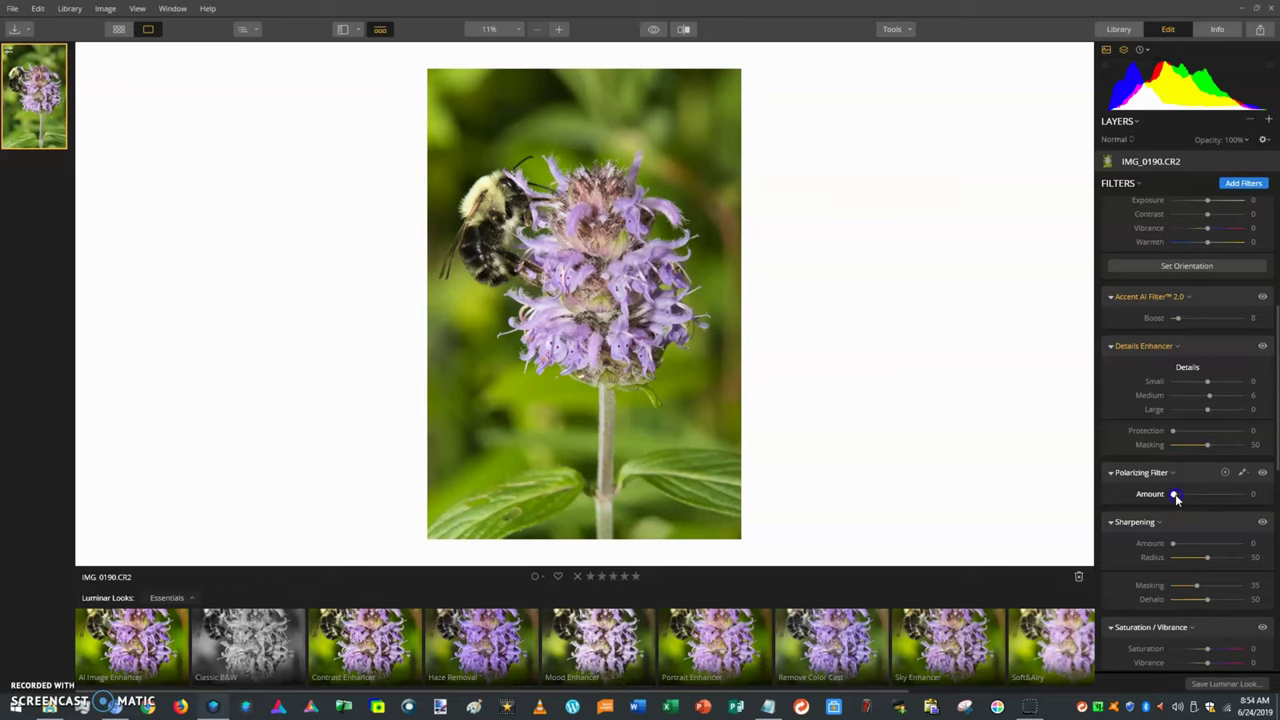
{"action": "left_click_drag", "start_coordinate": [1177, 500], "coordinate": [1180, 500]}
{"action": "left_click_drag", "start_coordinate": [1180, 500], "coordinate": [1166, 495]}
{"action": "scroll", "coordinate": [1110, 549], "scroll_direction": "down", "scroll_amount": 5}
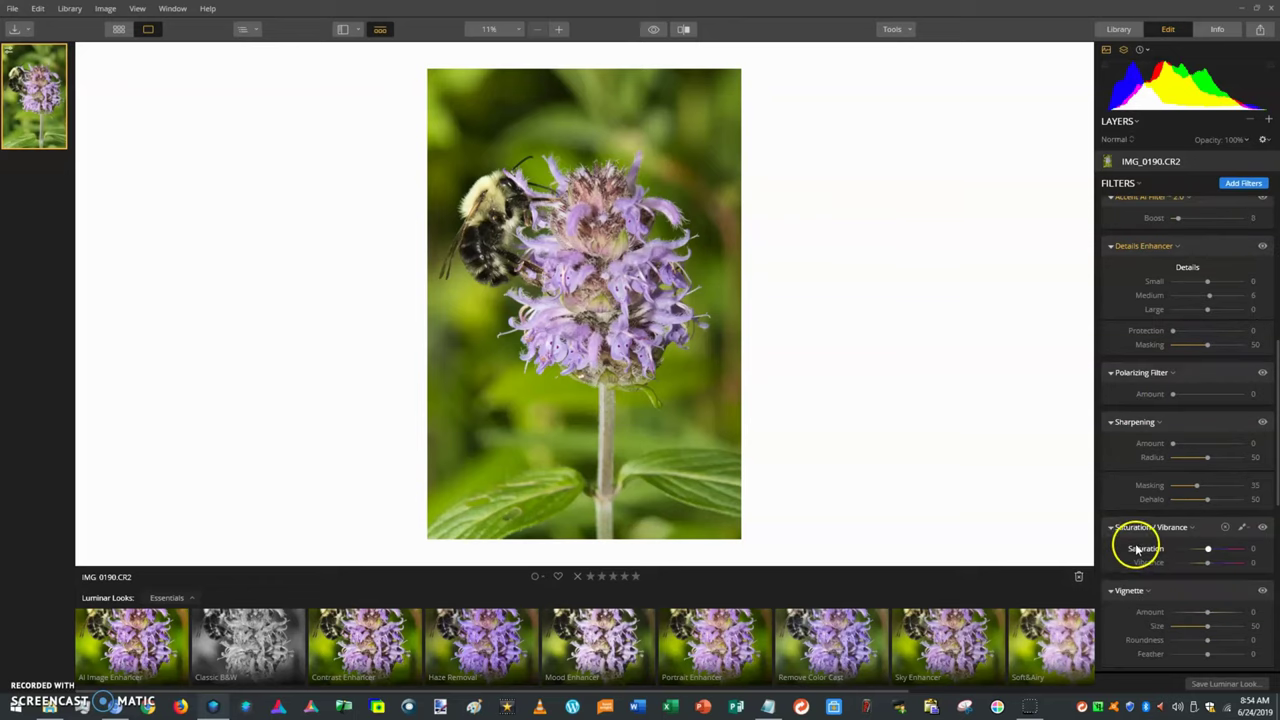
{"action": "scroll", "coordinate": [1128, 477], "scroll_direction": "down", "scroll_amount": 1}
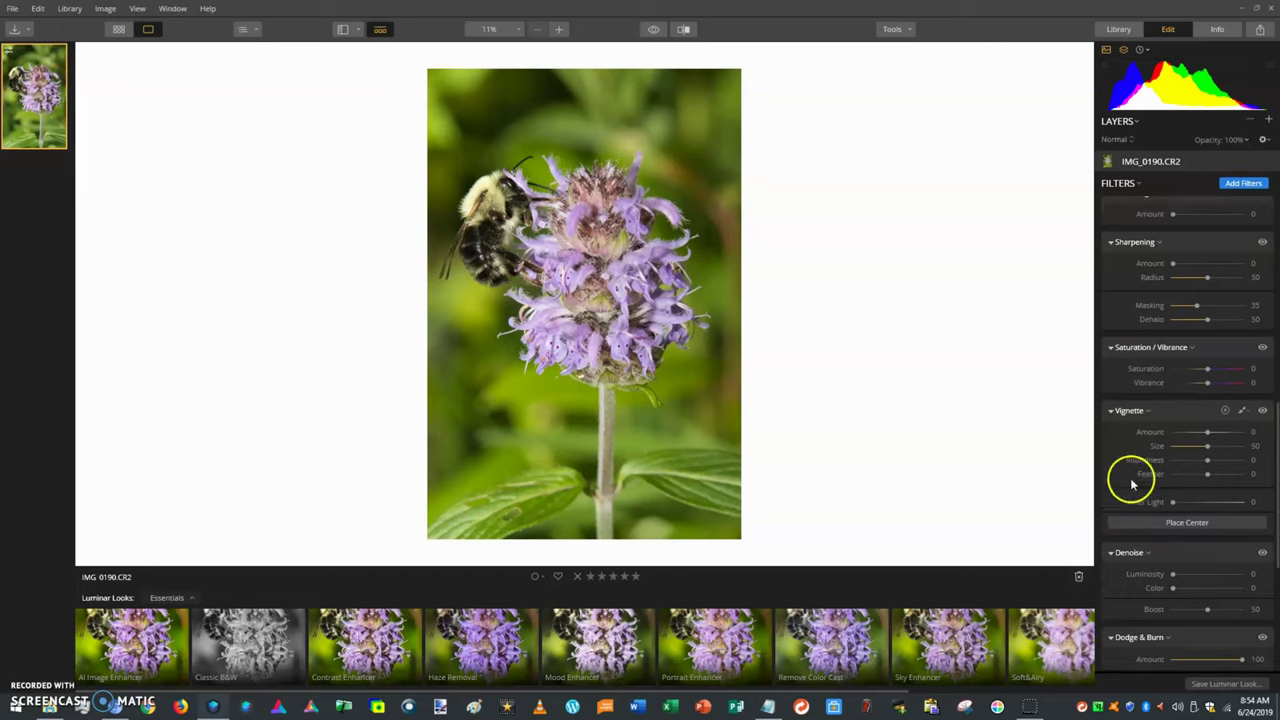
- Push the Vignette Amount to -100, then ease it back to about -75
{"action": "left_click_drag", "start_coordinate": [1207, 392], "coordinate": [1161, 401]}
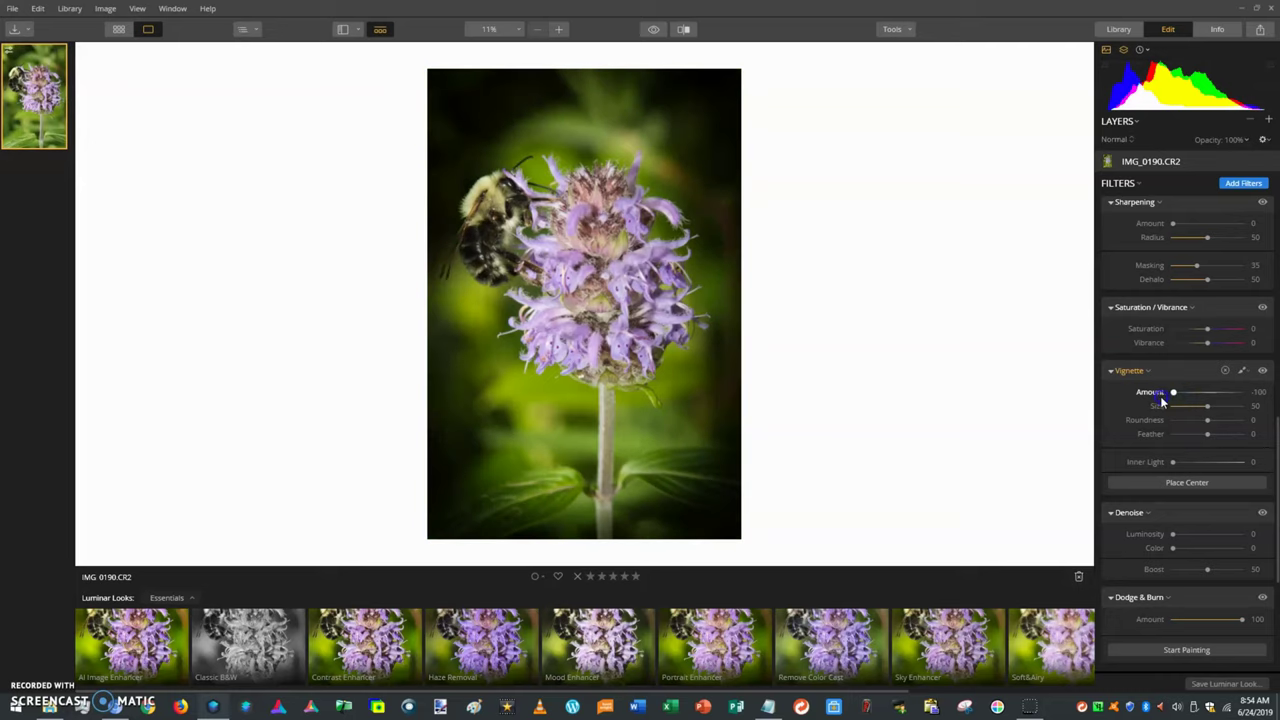
{"action": "left_click", "coordinate": [1188, 397]}
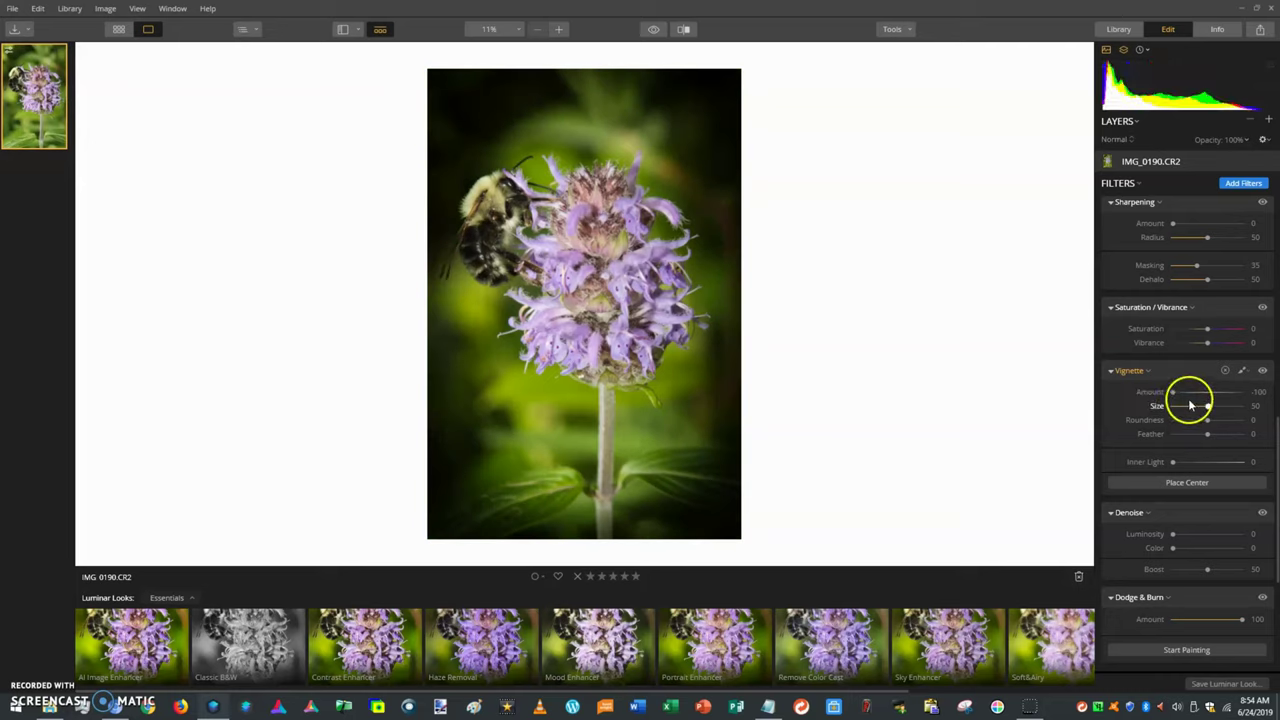
{"action": "left_click_drag", "start_coordinate": [1188, 397], "coordinate": [1183, 395]}
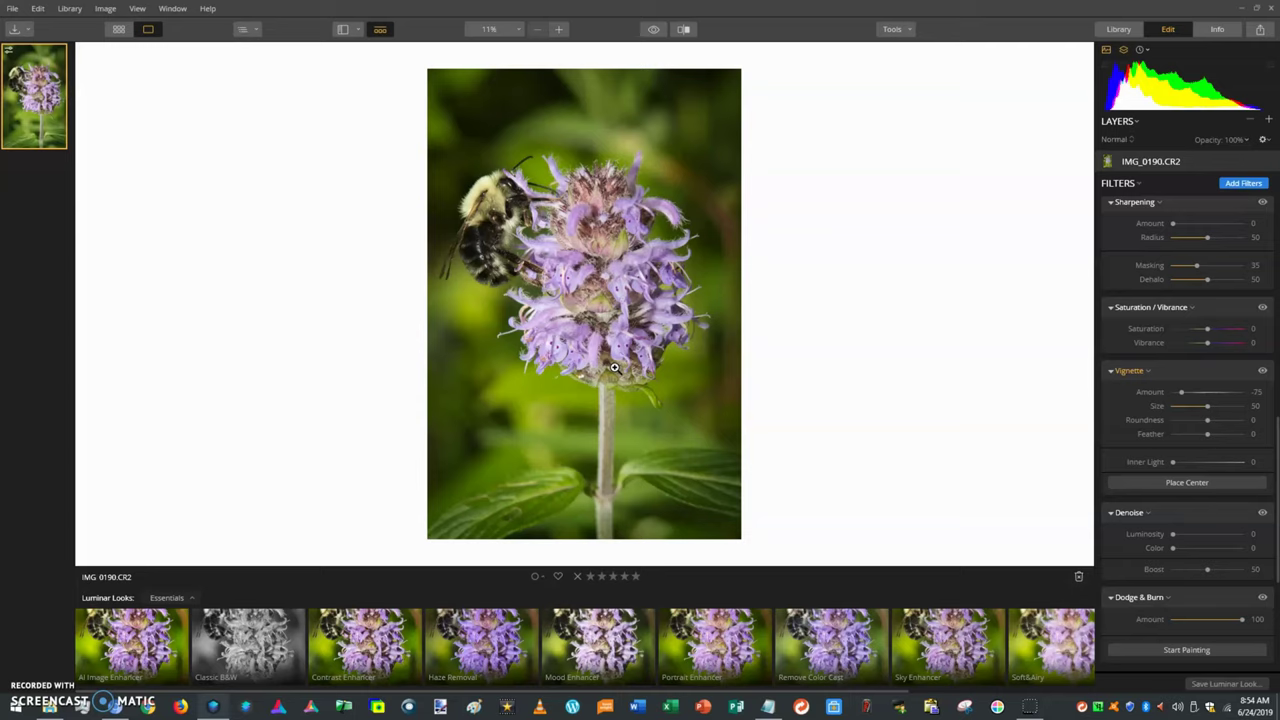
- Fine-tune the Vignette Amount back and forth, settling at about -55
{"action": "scroll", "coordinate": [357, 357], "scroll_direction": "up", "scroll_amount": 1}
{"action": "scroll", "coordinate": [674, 254], "scroll_direction": "down", "scroll_amount": 1}
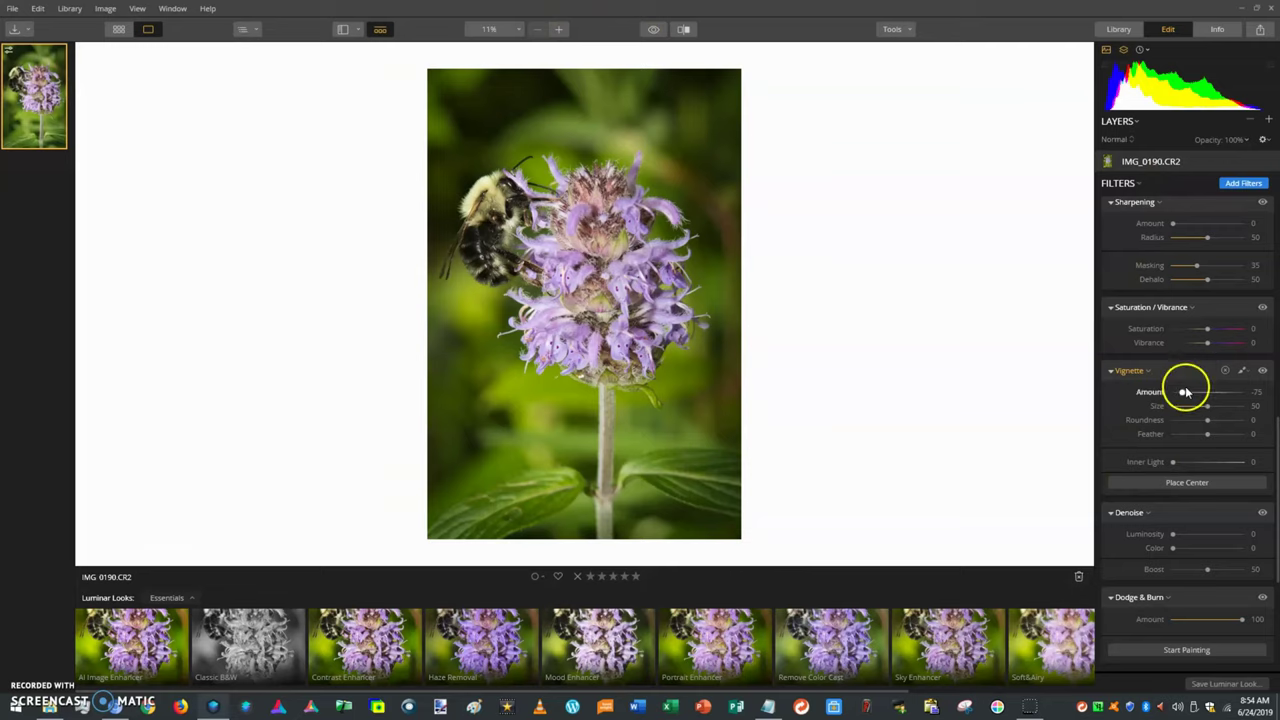
{"action": "left_click_drag", "start_coordinate": [1186, 395], "coordinate": [1180, 395]}
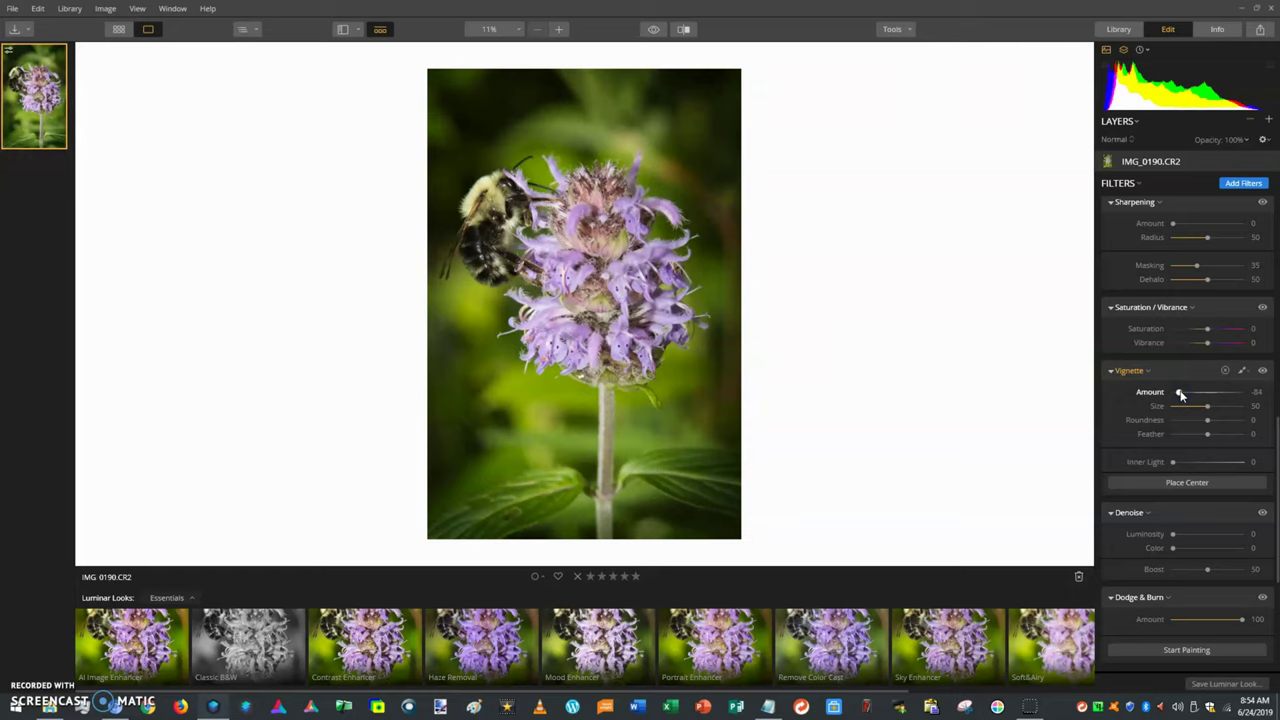
{"action": "mouse_move", "coordinate": [1180, 394]}
{"action": "left_mouse_down"}
{"action": "mouse_move", "coordinate": [1168, 366]}
{"action": "mouse_move", "coordinate": [1183, 385]}
{"action": "left_mouse_up"}
{"action": "left_click", "coordinate": [1191, 396]}
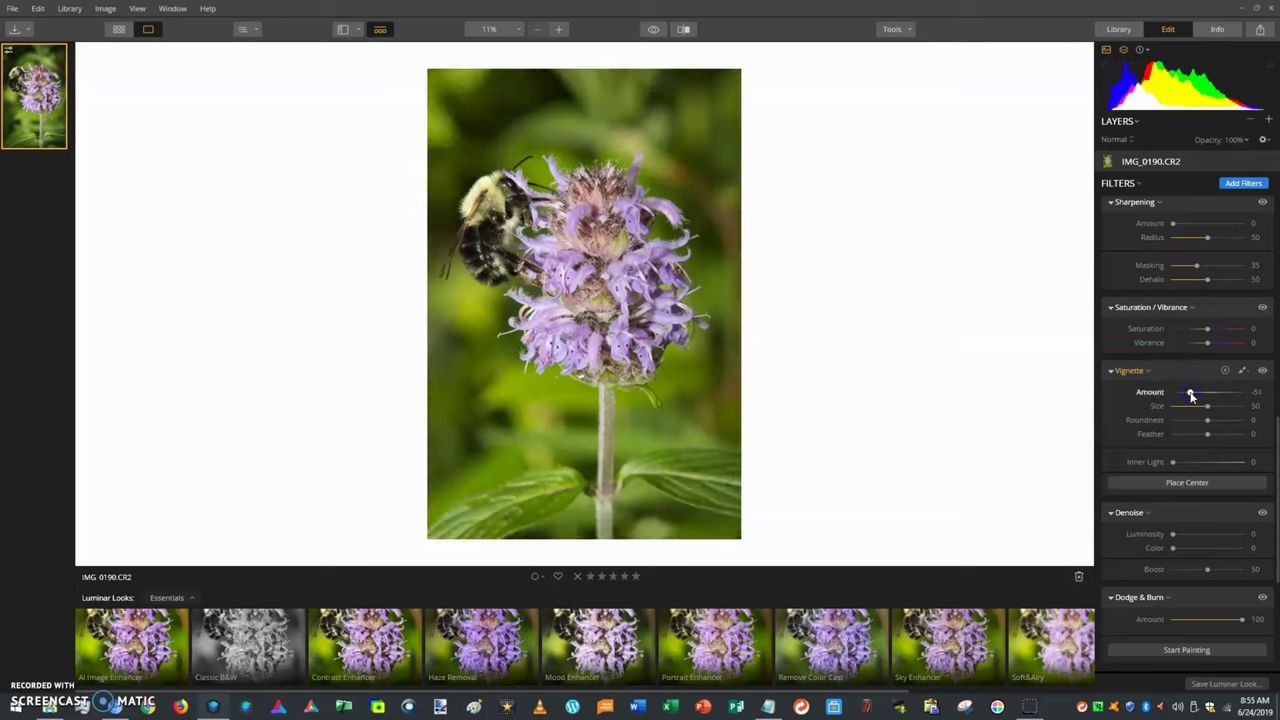
{"action": "left_click_drag", "start_coordinate": [1191, 395], "coordinate": [1207, 396]}
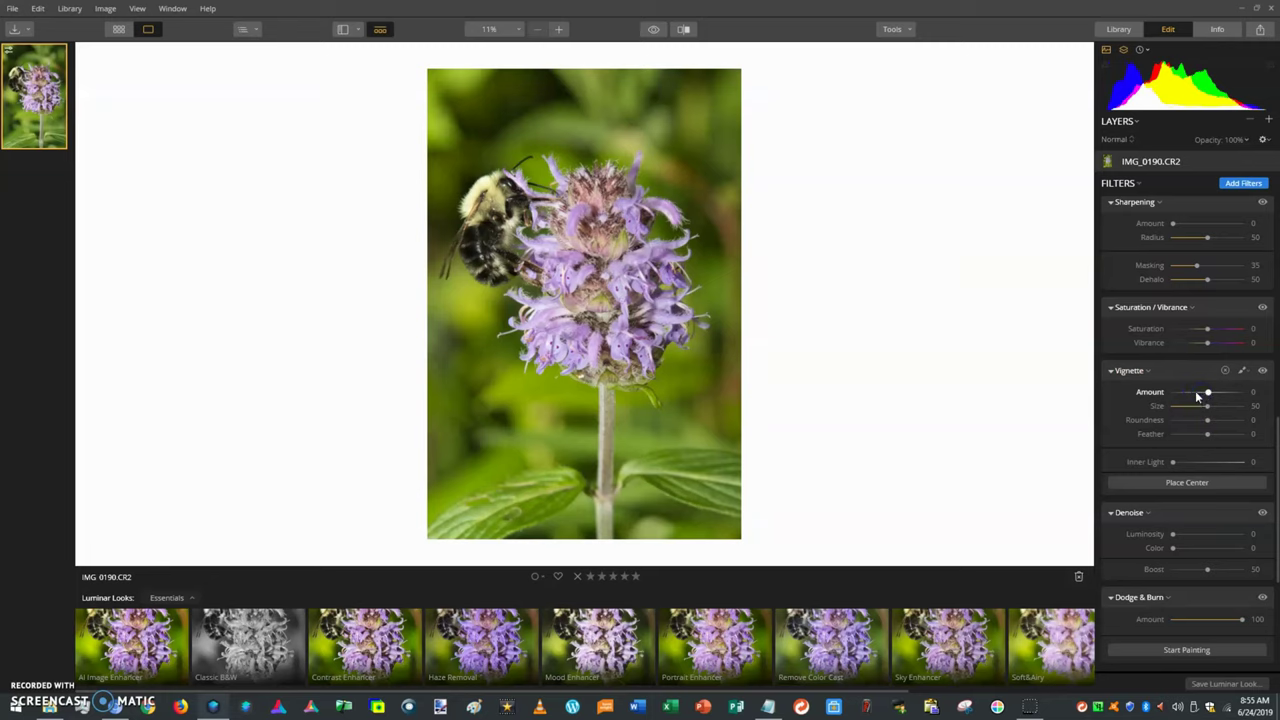
{"action": "left_click", "coordinate": [1191, 396]}
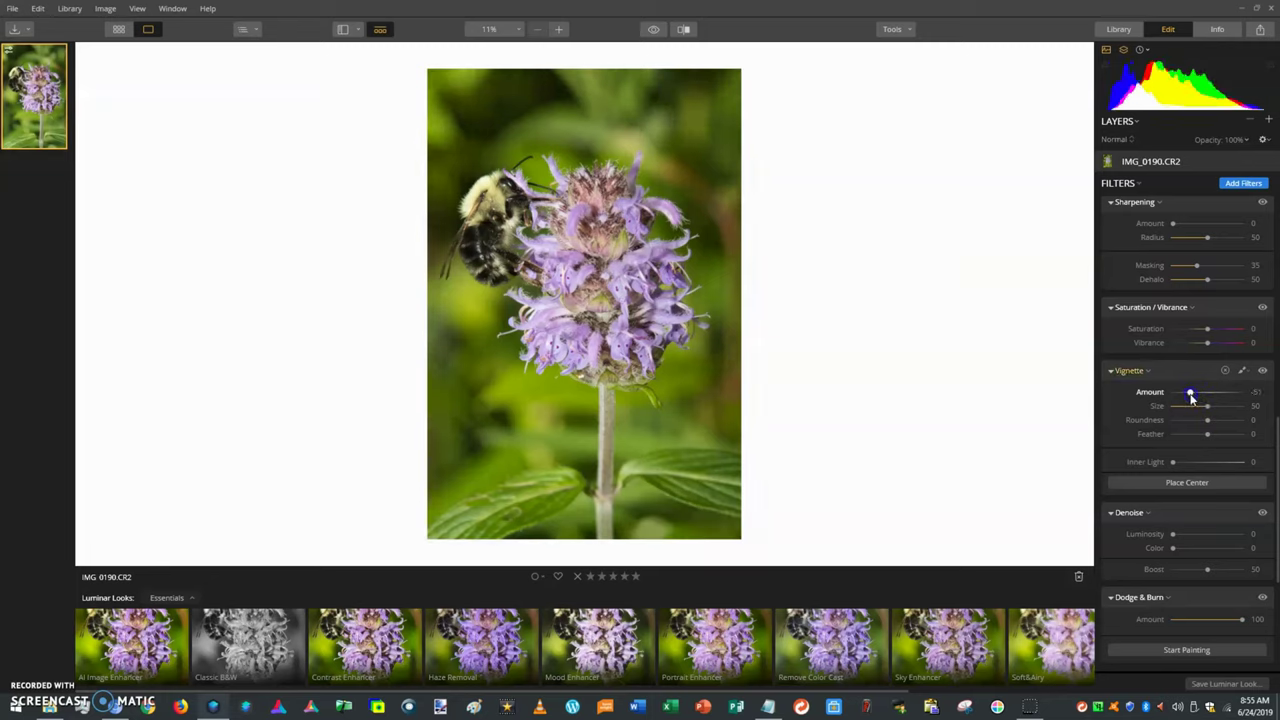
{"action": "left_click_drag", "start_coordinate": [1190, 397], "coordinate": [1189, 397]}
- Compare the -55 vignette edit against the original photo
{"action": "left_click", "coordinate": [651, 29]}
{"action": "left_click", "coordinate": [651, 29]}
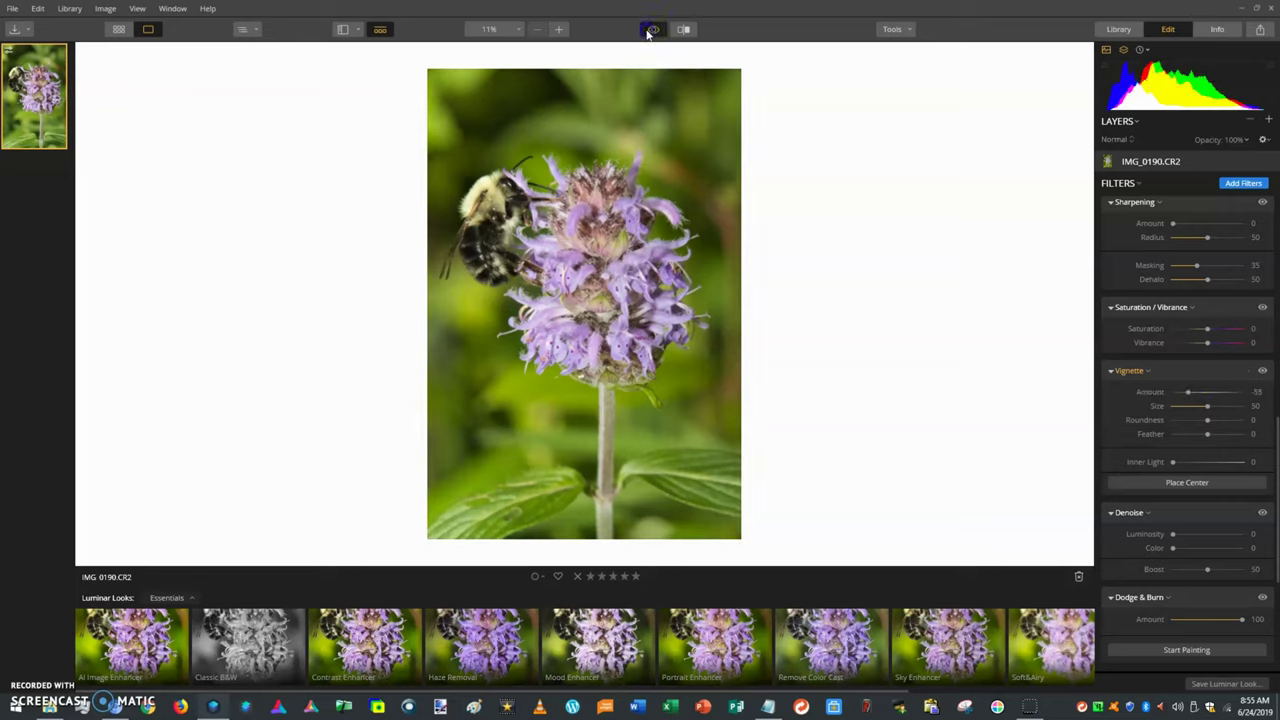
{"action": "left_click", "coordinate": [651, 29]}
{"action": "left_click", "coordinate": [651, 29]}
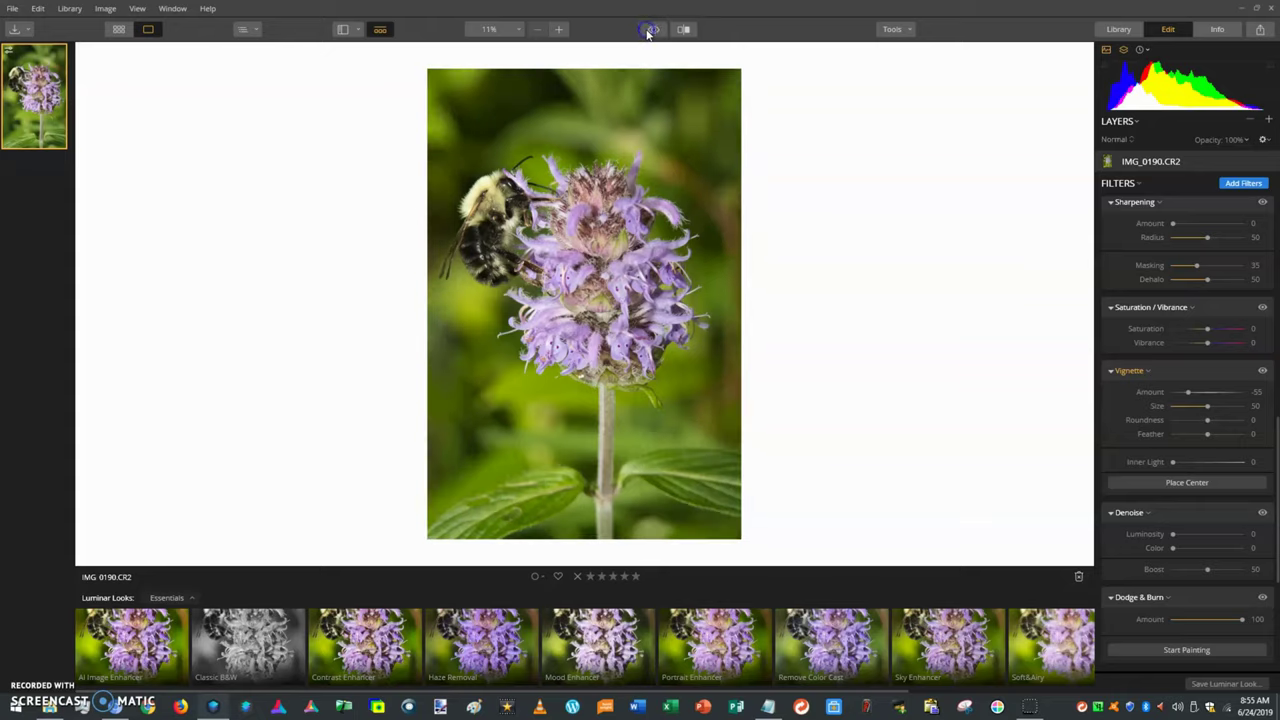
{"action": "left_click", "coordinate": [651, 29]}
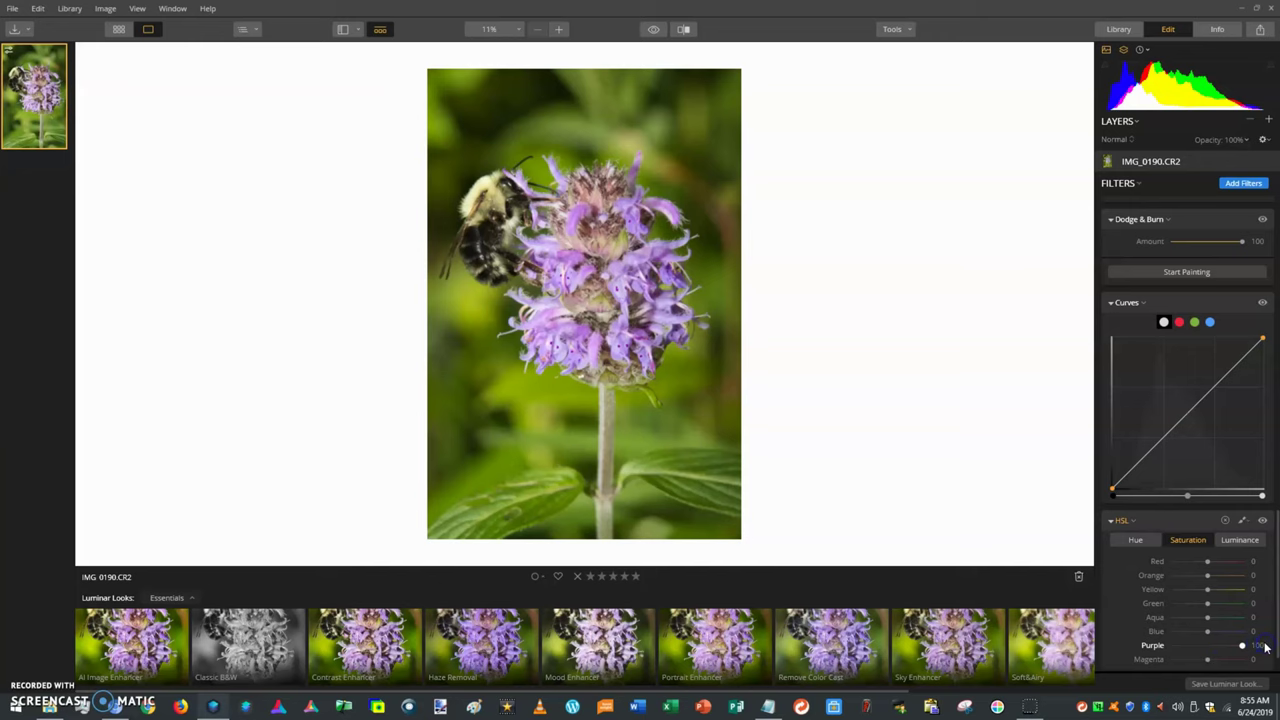
- Pull the HSL Purple saturation down from 100 to about 48
{"action": "scroll", "coordinate": [1150, 610], "scroll_direction": "down", "scroll_amount": 1}
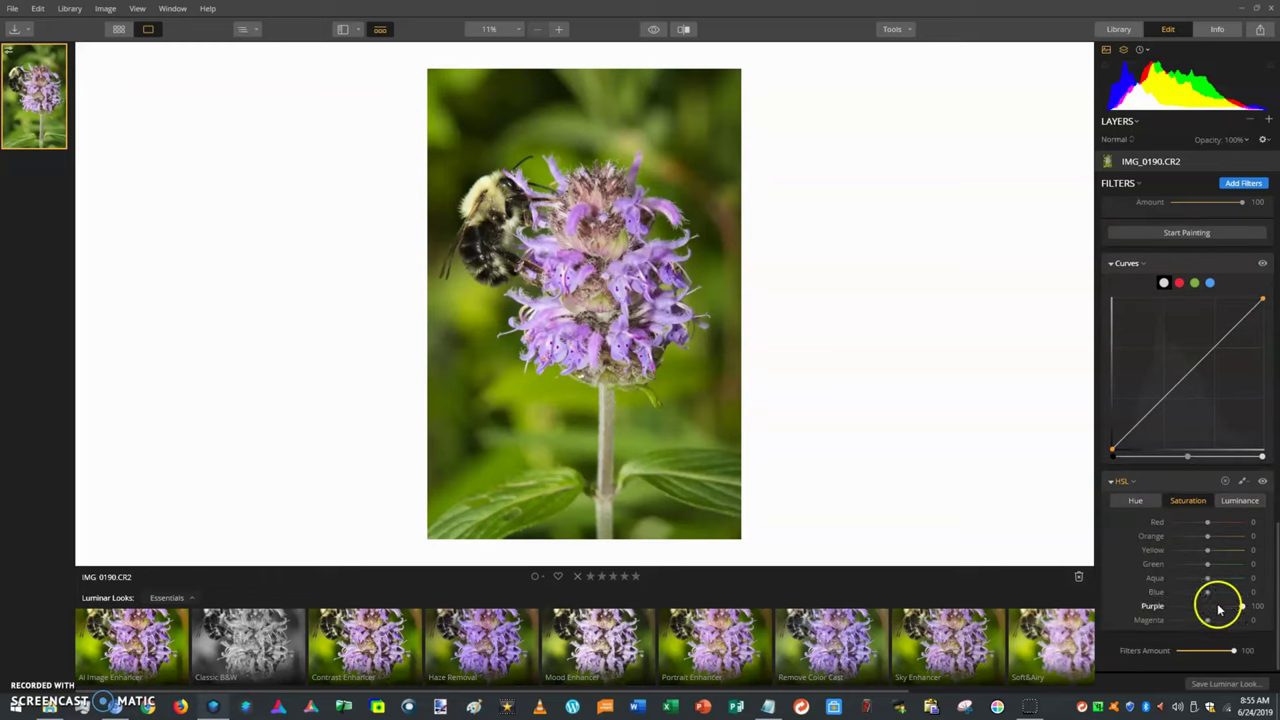
{"action": "left_click_drag", "start_coordinate": [1218, 609], "coordinate": [1232, 609]}
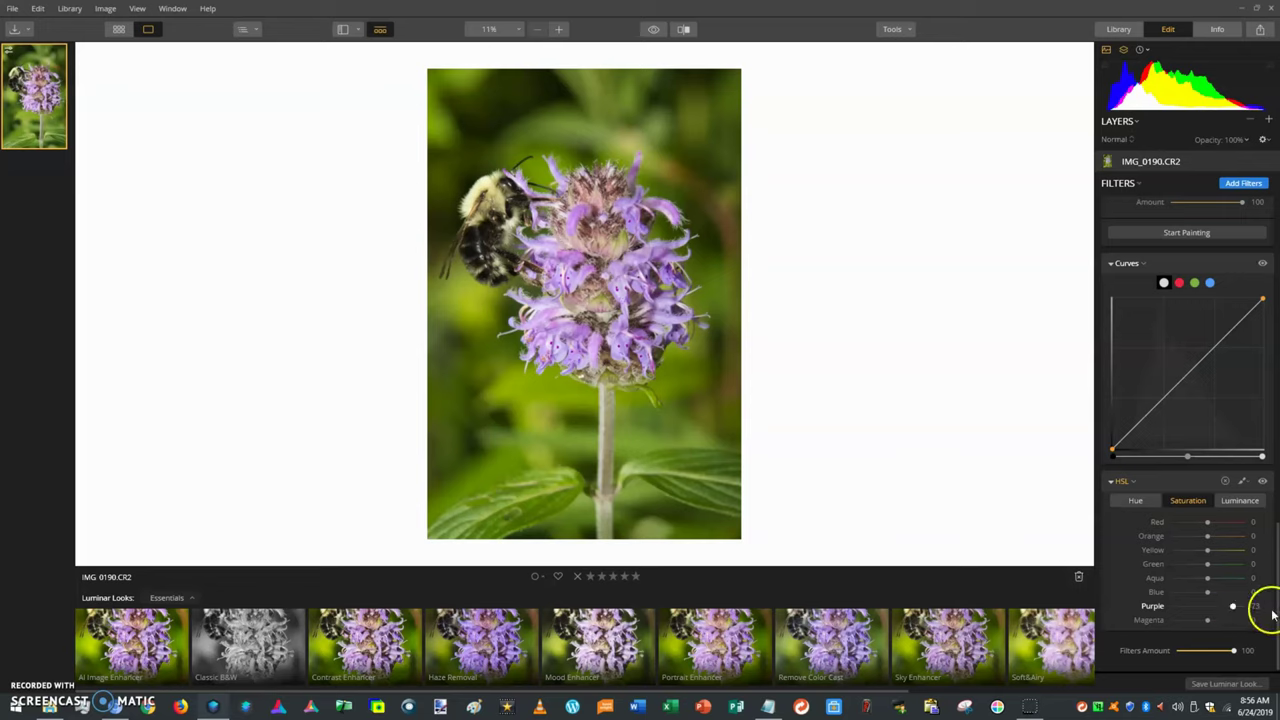
{"action": "left_click_drag", "start_coordinate": [1232, 609], "coordinate": [1224, 610]}
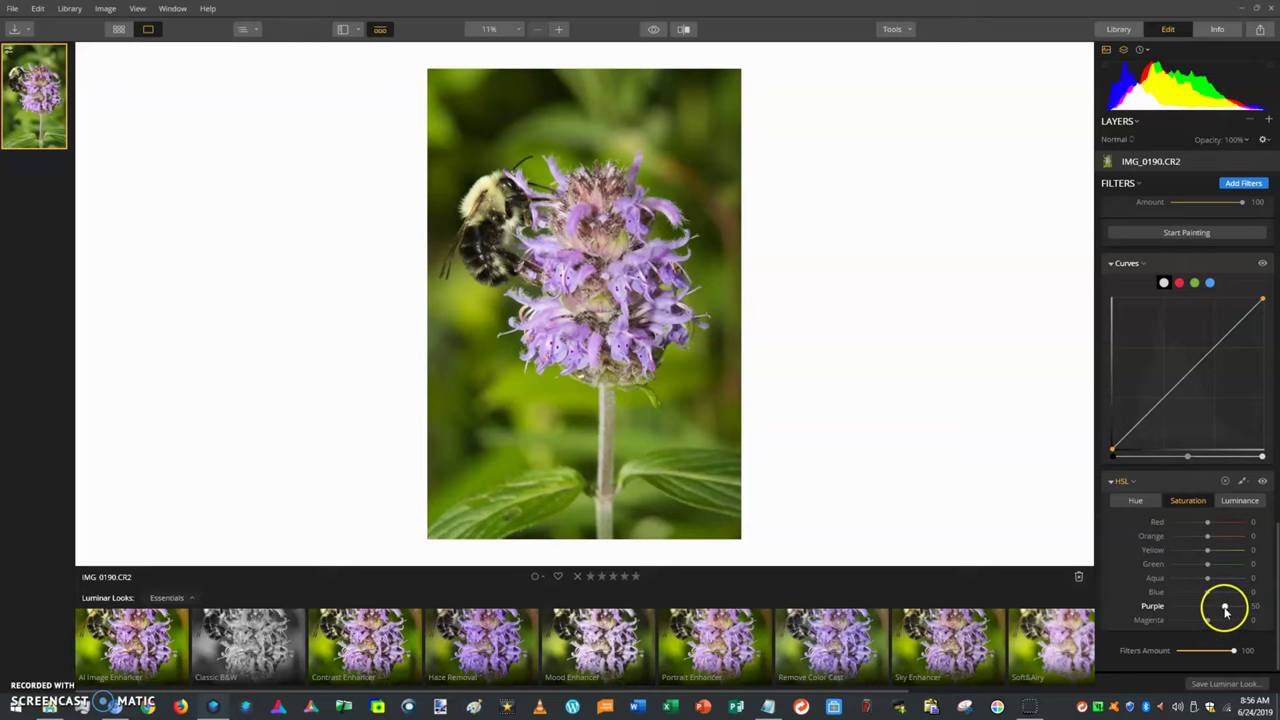
{"action": "left_click_drag", "start_coordinate": [1225, 608], "coordinate": [1222, 610]}
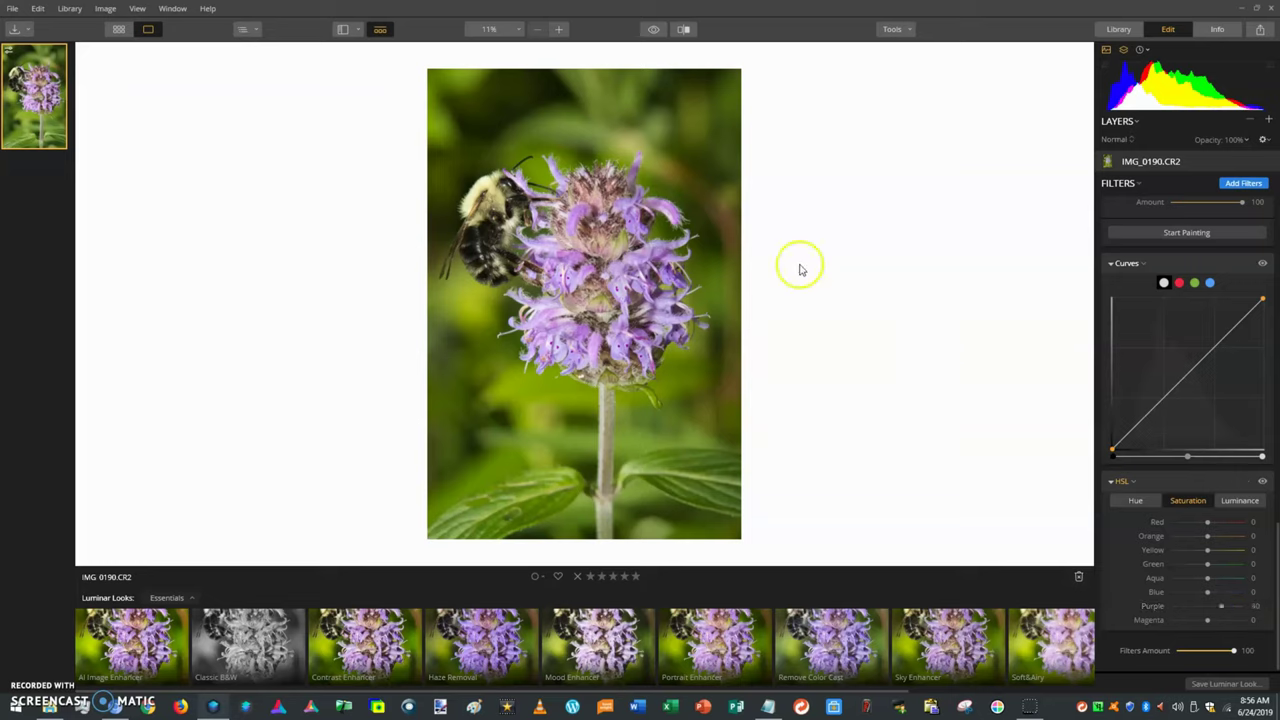
- Compare with the original, then raise Purple saturation slightly to about 61
{"action": "left_click", "coordinate": [654, 29]}
{"action": "left_click", "coordinate": [655, 30]}
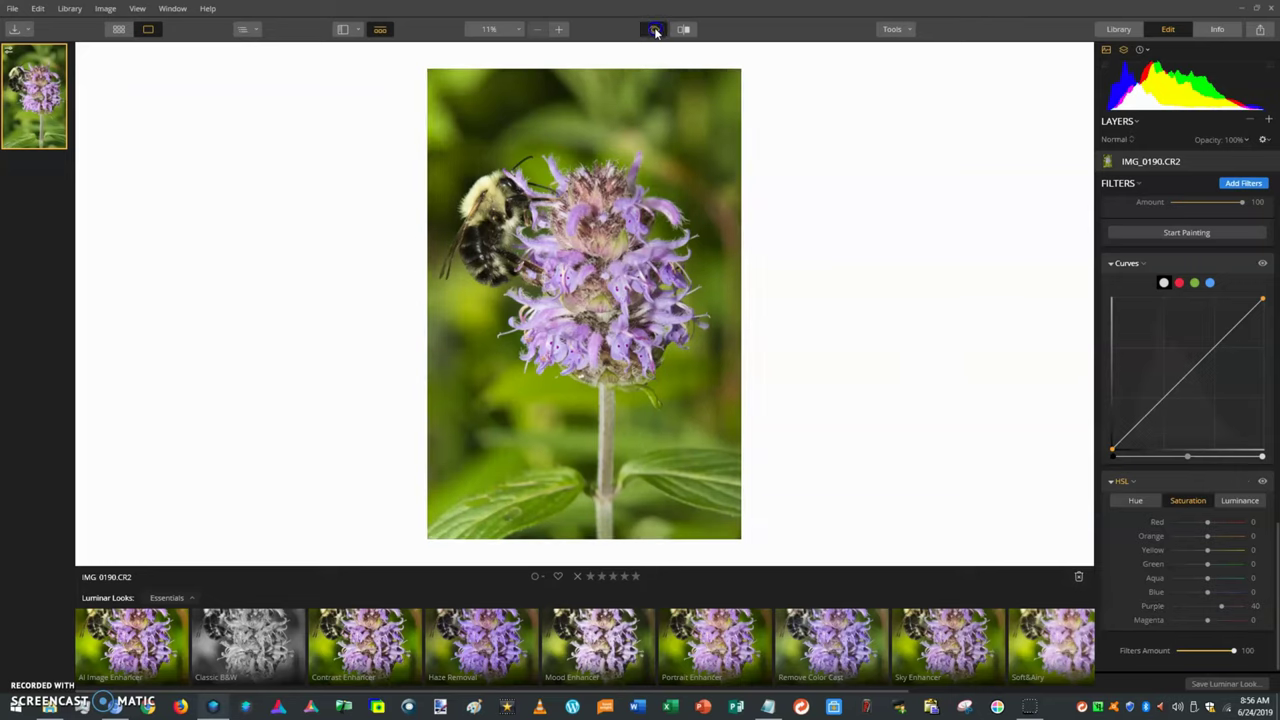
{"action": "left_click", "coordinate": [655, 30]}
{"action": "left_click_drag", "start_coordinate": [1222, 608], "coordinate": [1230, 609]}
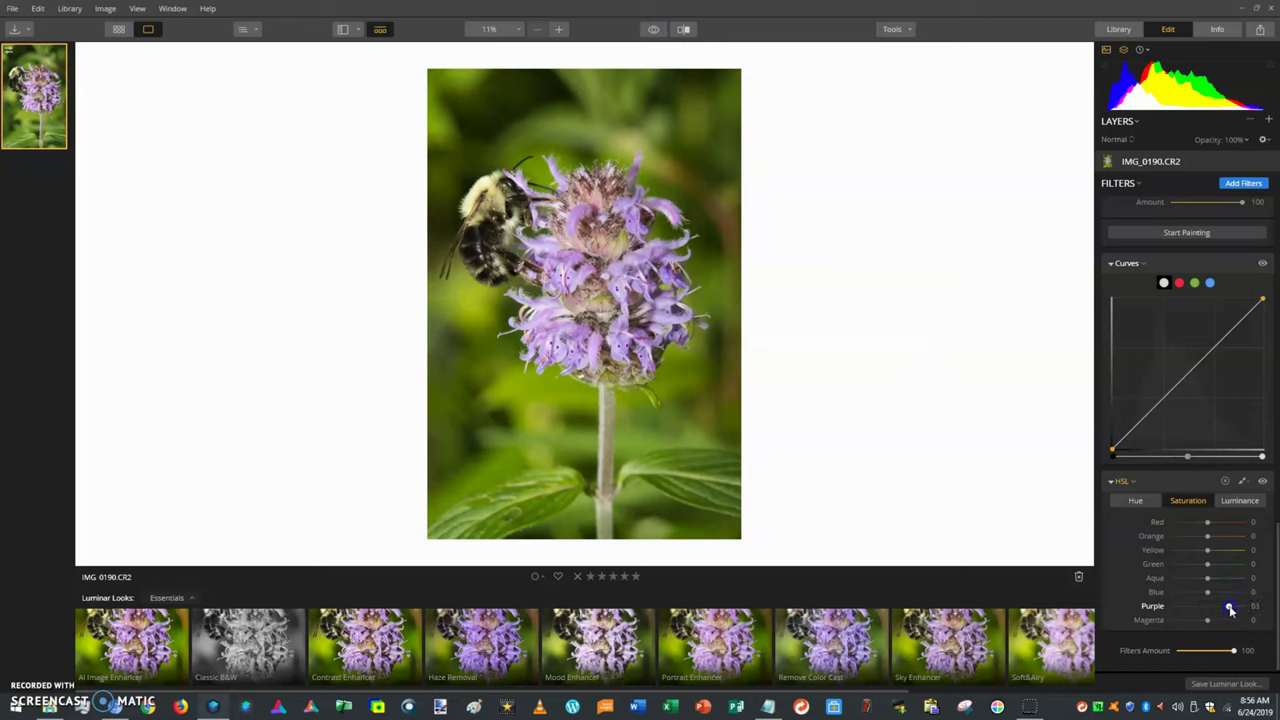
- Compare the HSL edit with the original, then raise RAW Develop Contrast to 10
{"action": "left_click", "coordinate": [653, 30]}
{"action": "left_click", "coordinate": [653, 30]}
{"action": "left_click", "coordinate": [653, 30]}
{"action": "left_click", "coordinate": [653, 30]}
{"action": "left_click", "coordinate": [653, 30]}
{"action": "left_click", "coordinate": [1231, 606]}
{"action": "left_click_drag", "start_coordinate": [1266, 522], "coordinate": [1265, 203]}
{"action": "left_click_drag", "start_coordinate": [1207, 350], "coordinate": [1214, 353]}
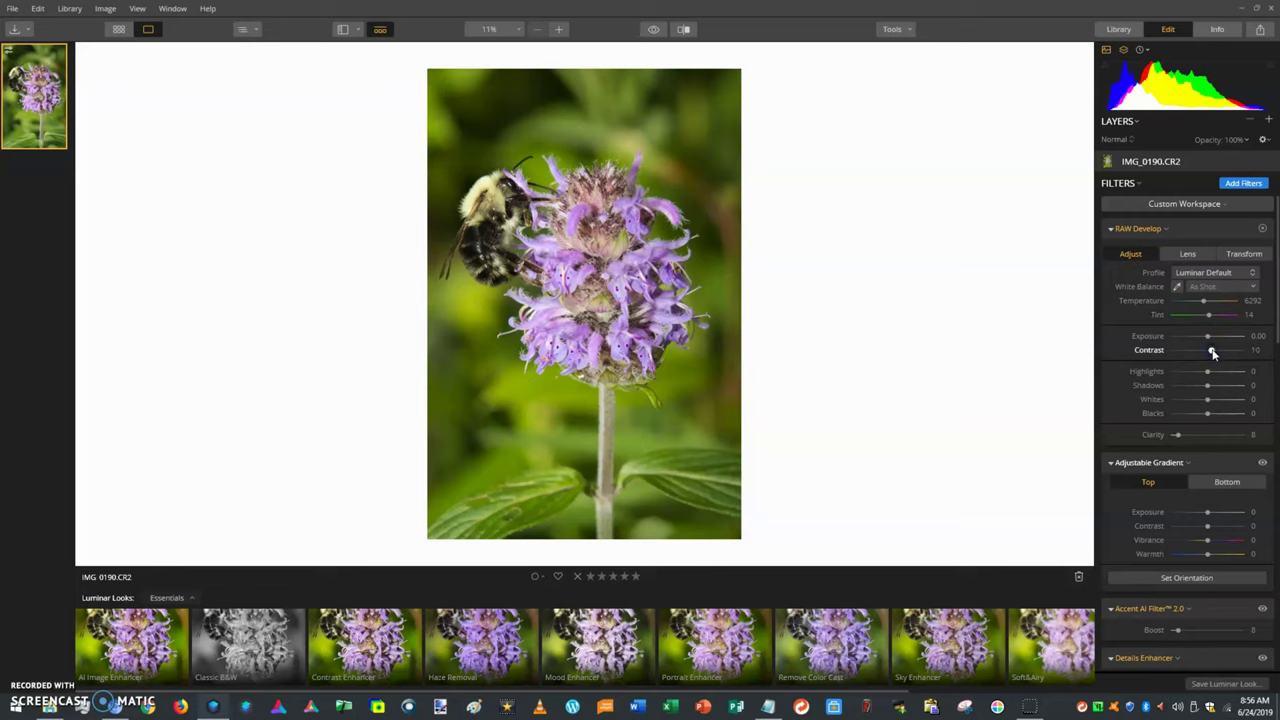
- Toggle between the Contrast 10 edit and the original photo to compare
{"action": "left_click", "coordinate": [655, 30]}
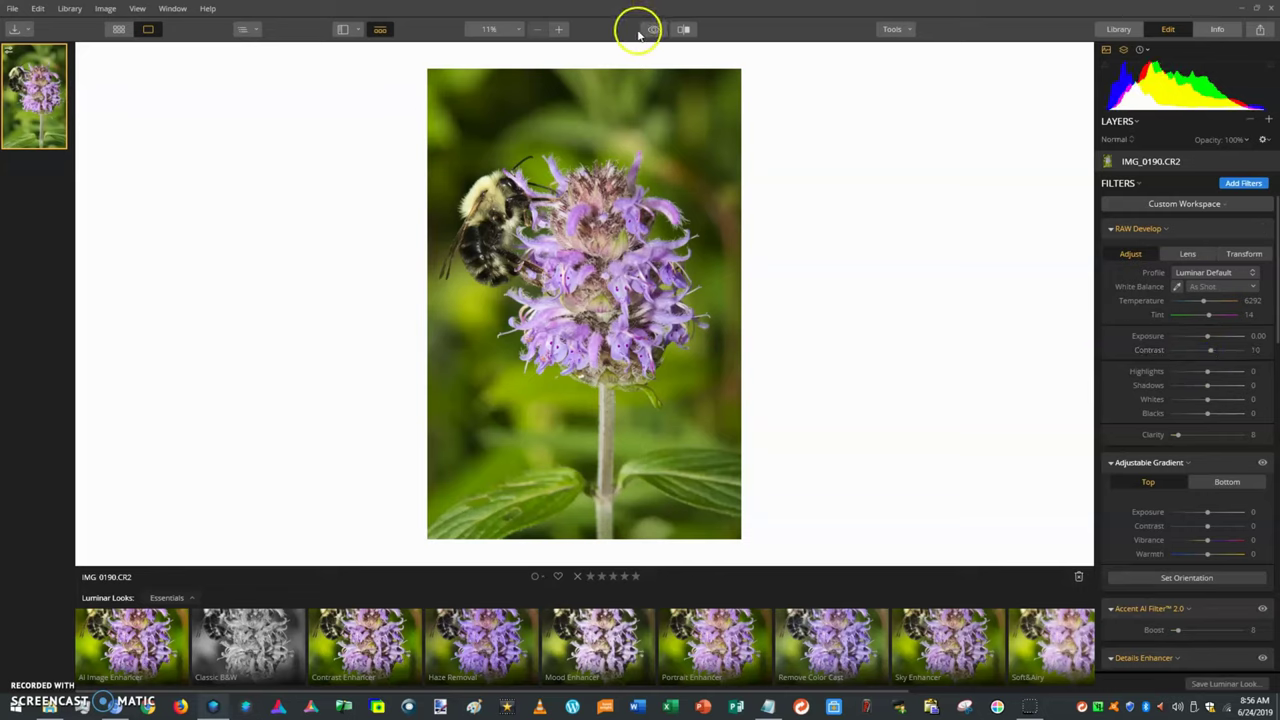
{"action": "left_click", "coordinate": [655, 30]}
{"action": "left_click", "coordinate": [655, 30]}
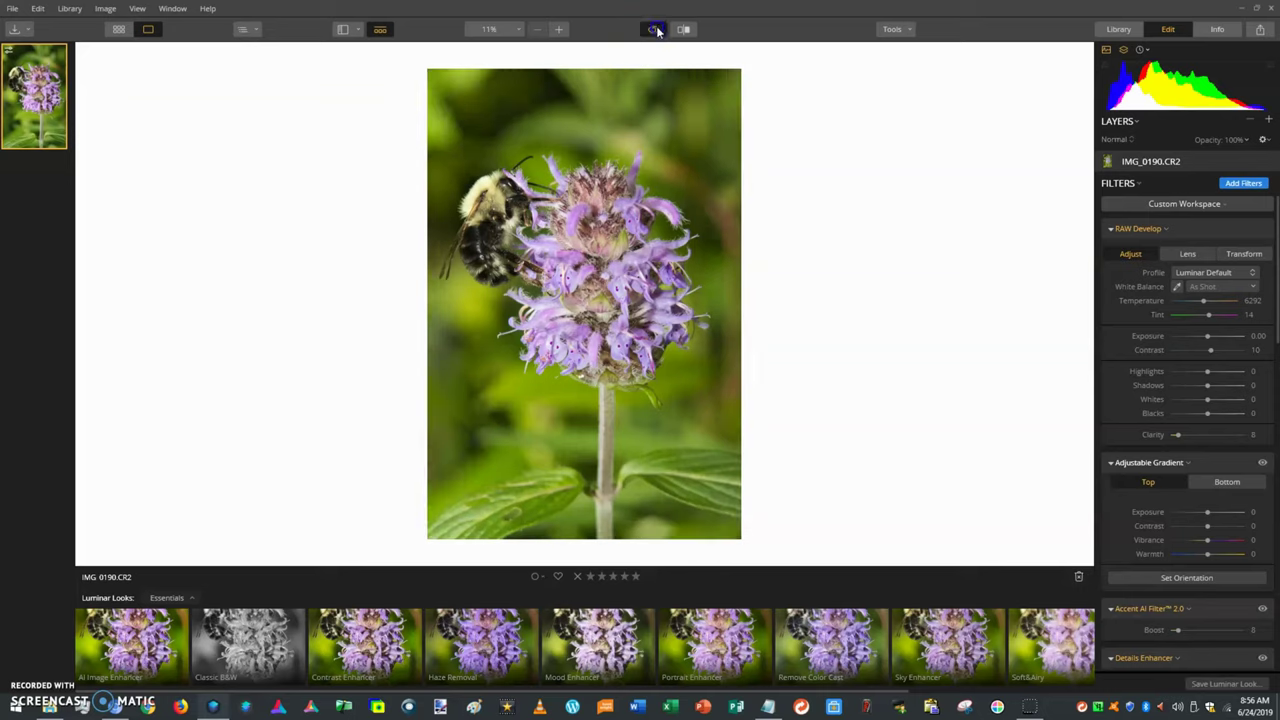
{"action": "left_click", "coordinate": [655, 30]}
{"action": "left_click", "coordinate": [655, 30]}
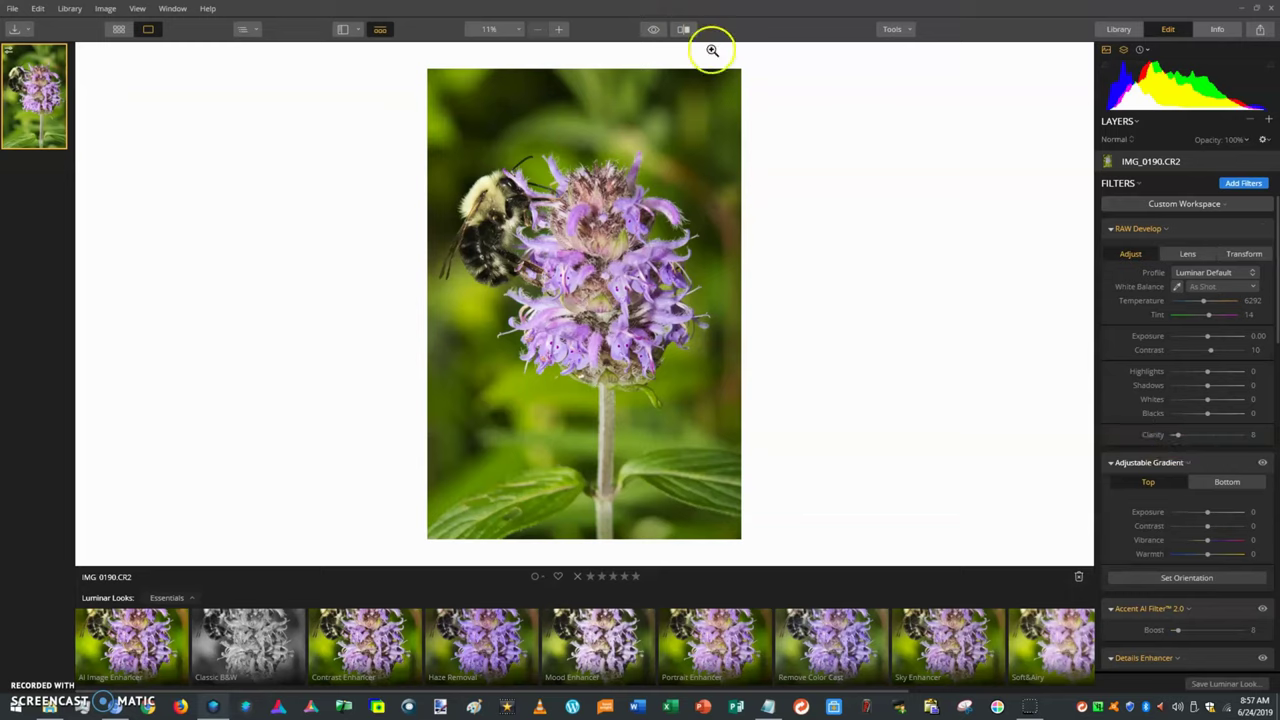
{"action": "left_click", "coordinate": [651, 29]}
- Raise Contrast to 16 and flip between the edit and the original
{"action": "left_click", "coordinate": [651, 29]}
{"action": "left_click", "coordinate": [651, 29]}
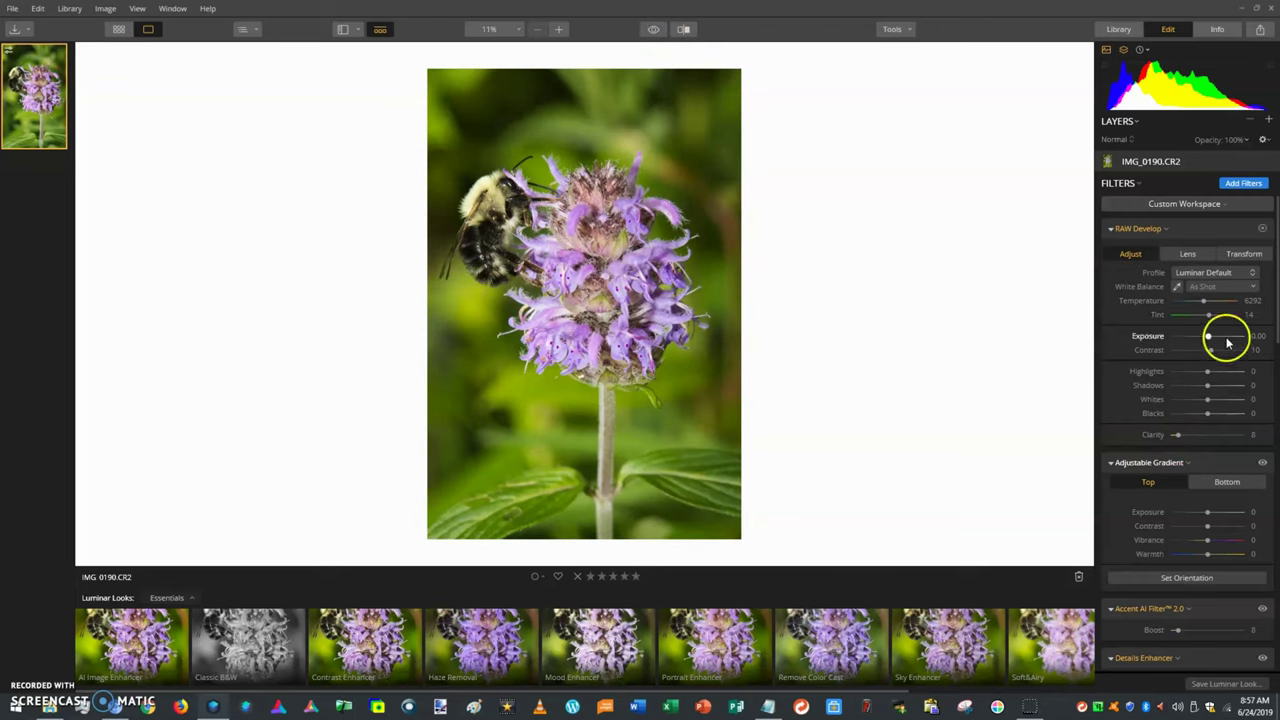
{"action": "left_click_drag", "start_coordinate": [1211, 352], "coordinate": [1214, 355]}
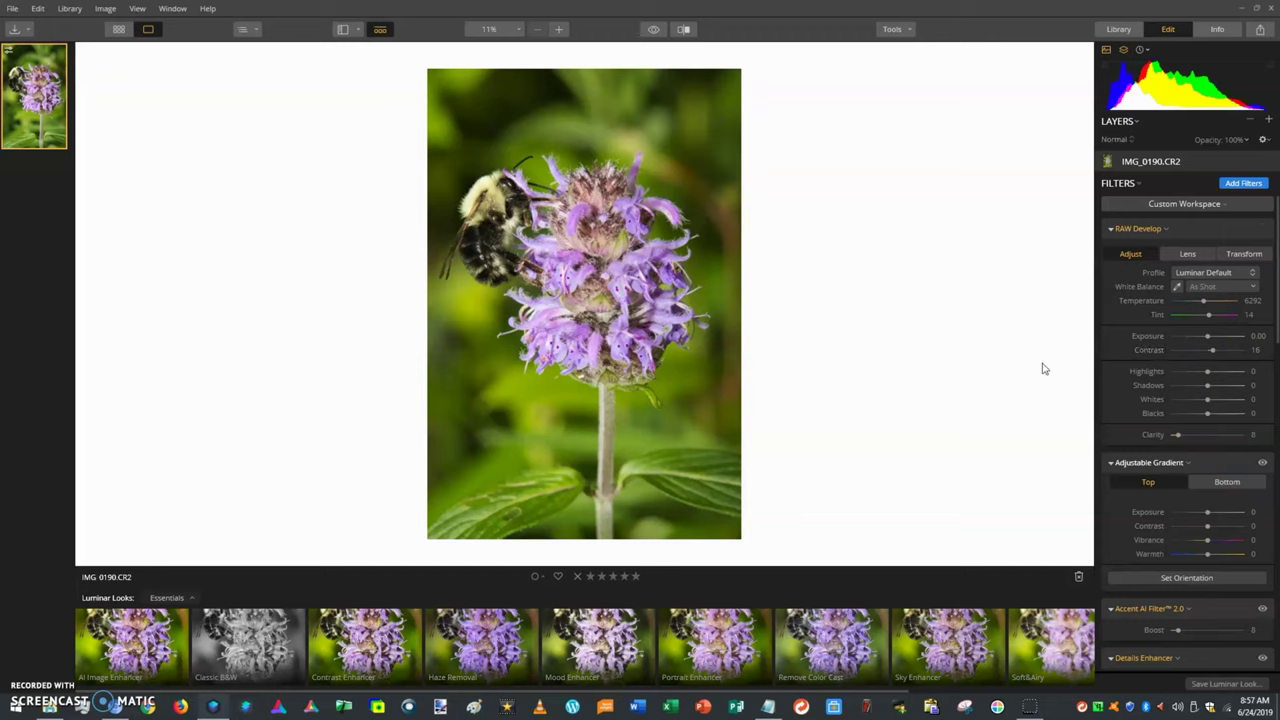
{"action": "left_click", "coordinate": [651, 29]}
{"action": "left_click", "coordinate": [651, 29]}
{"action": "left_click", "coordinate": [651, 29]}
{"action": "left_click", "coordinate": [651, 29]}
{"action": "left_click", "coordinate": [651, 29]}
{"action": "left_click", "coordinate": [651, 29]}
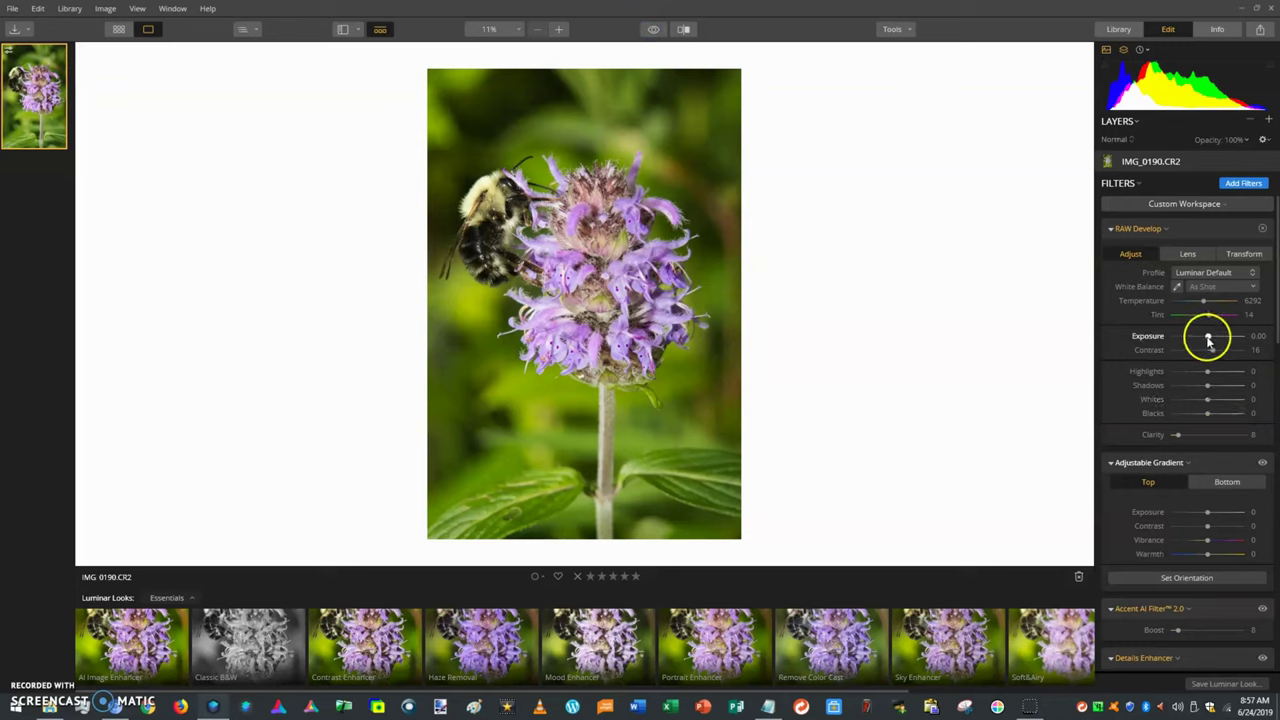
- Brighten Exposure to 0.10 and compare the edit against the original
{"action": "left_click_drag", "start_coordinate": [1208, 338], "coordinate": [1209, 341]}
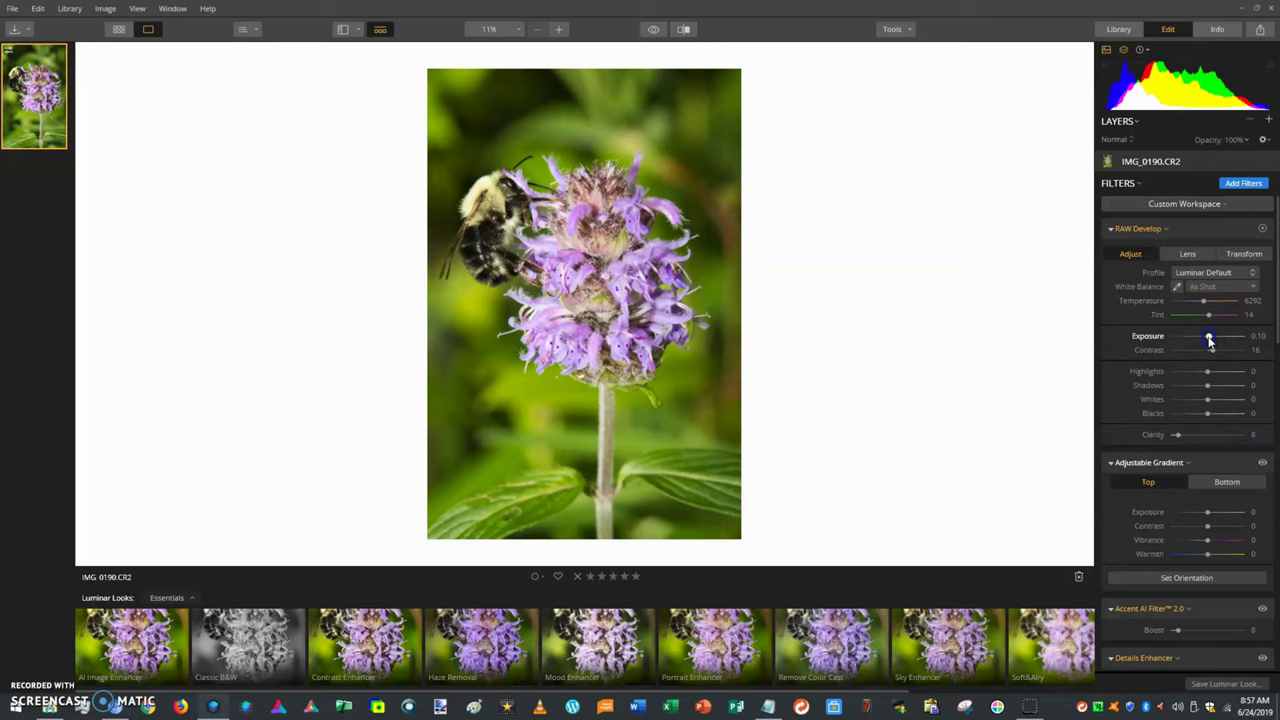
{"action": "left_click", "coordinate": [655, 30]}
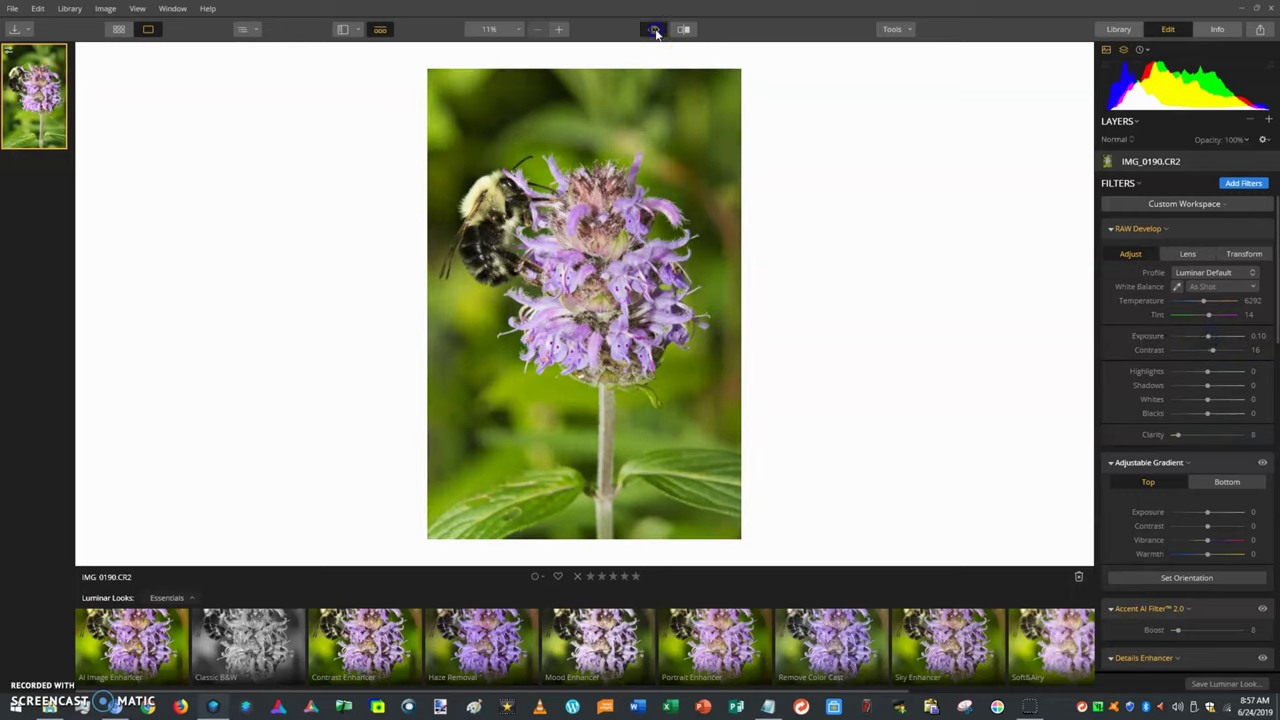
{"action": "left_click", "coordinate": [655, 30]}
{"action": "left_click", "coordinate": [655, 30]}
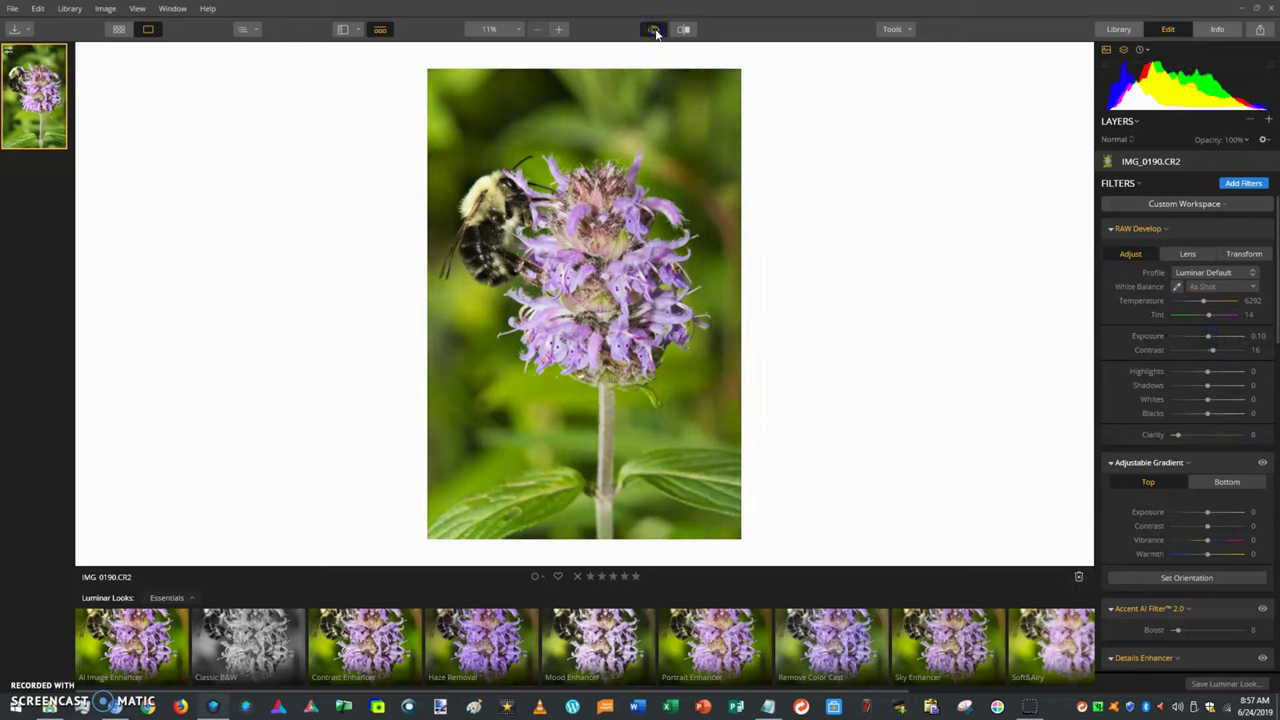
{"action": "left_click", "coordinate": [655, 30]}
{"action": "left_click", "coordinate": [655, 30]}
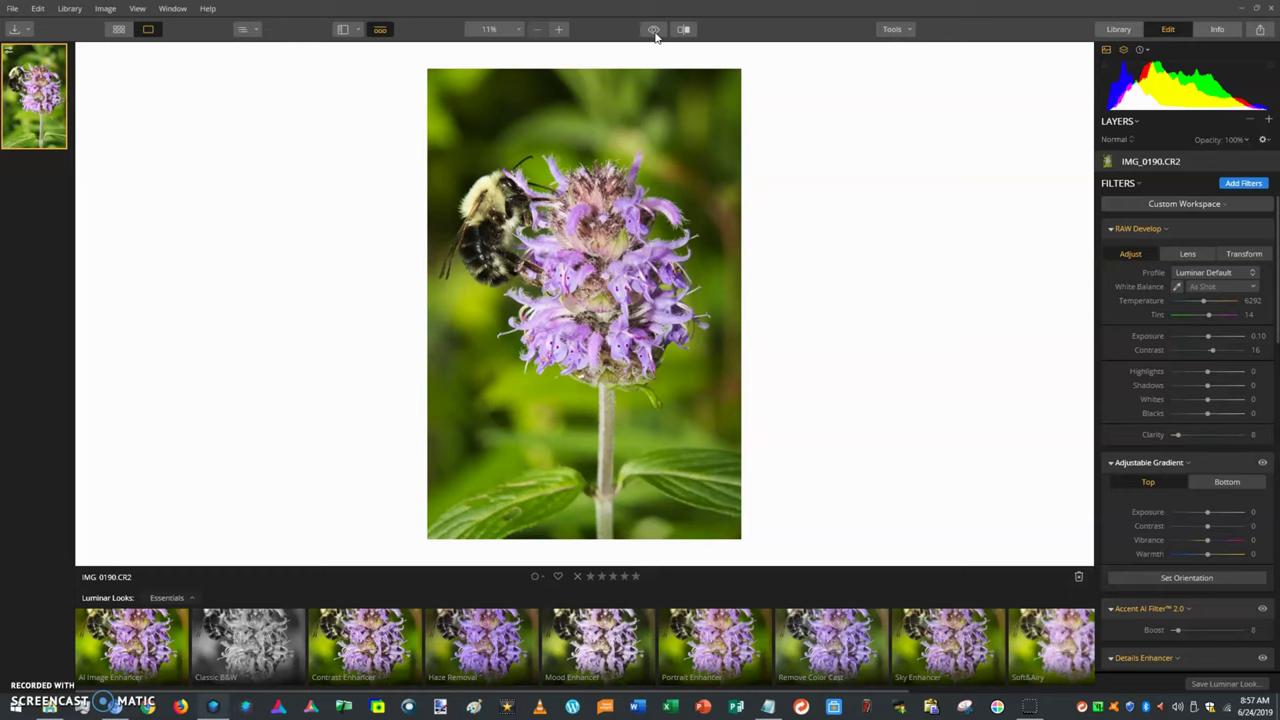
{"action": "left_click", "coordinate": [655, 32]}
{"action": "left_click", "coordinate": [655, 32]}
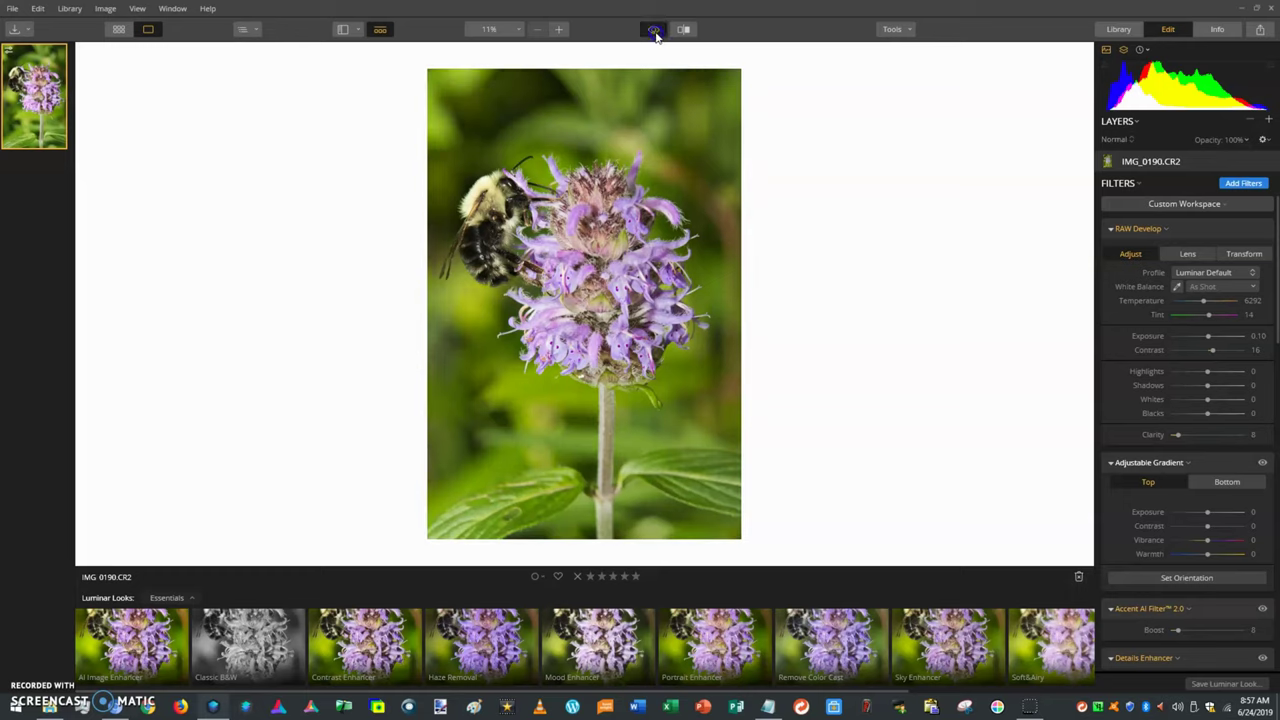
{"action": "left_click", "coordinate": [655, 32]}
{"action": "left_click", "coordinate": [655, 32]}
{"action": "left_click", "coordinate": [654, 30]}
{"action": "left_click", "coordinate": [654, 30]}
{"action": "left_click", "coordinate": [654, 30]}
{"action": "left_click", "coordinate": [654, 30]}
{"action": "left_click", "coordinate": [654, 30]}
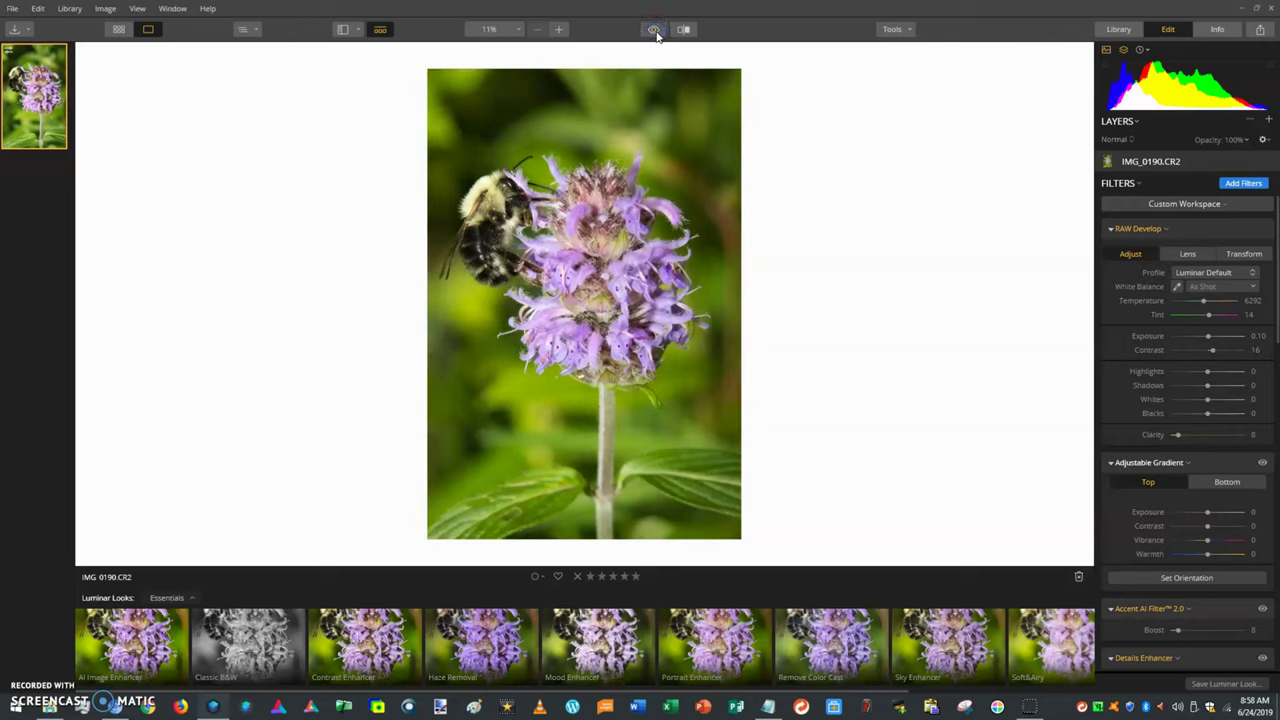
{"action": "left_click", "coordinate": [654, 30]}
{"action": "left_click", "coordinate": [654, 30]}
{"action": "left_click", "coordinate": [654, 30]}
{"action": "left_click", "coordinate": [654, 30]}
{"action": "left_click", "coordinate": [654, 30]}
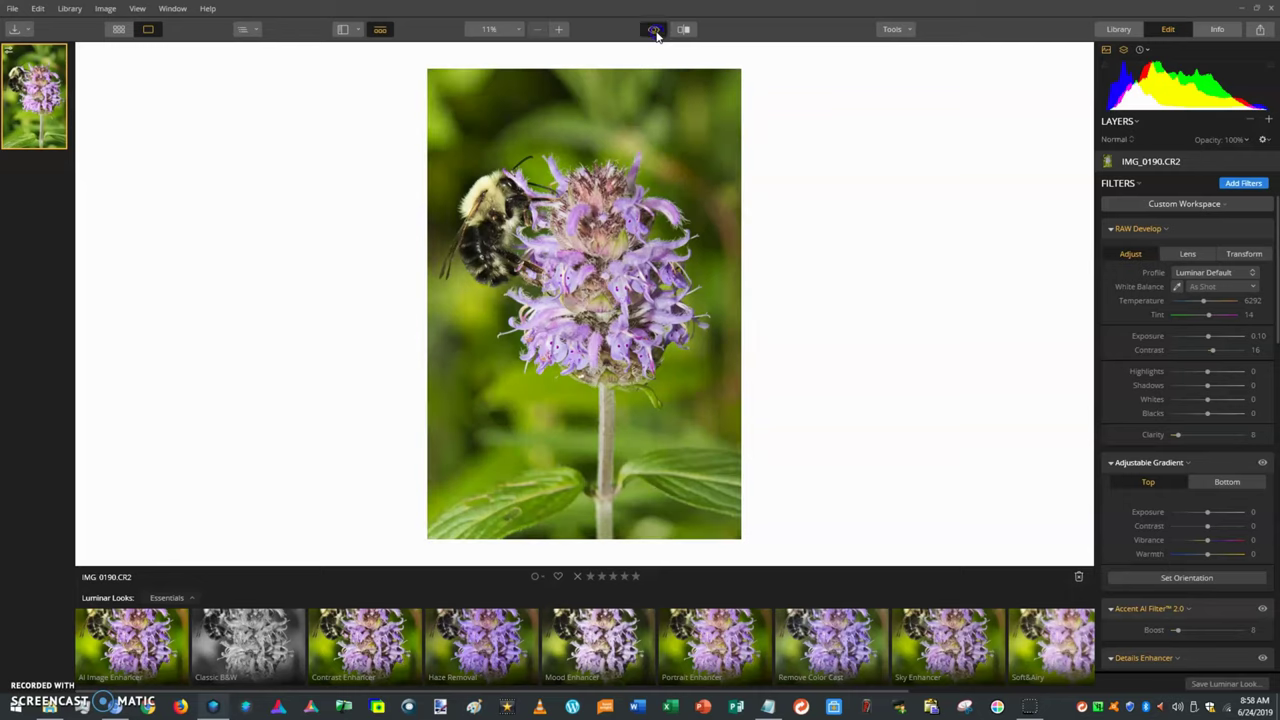
{"action": "left_click", "coordinate": [654, 30]}
{"action": "left_click", "coordinate": [654, 30]}
{"action": "left_click", "coordinate": [654, 30]}
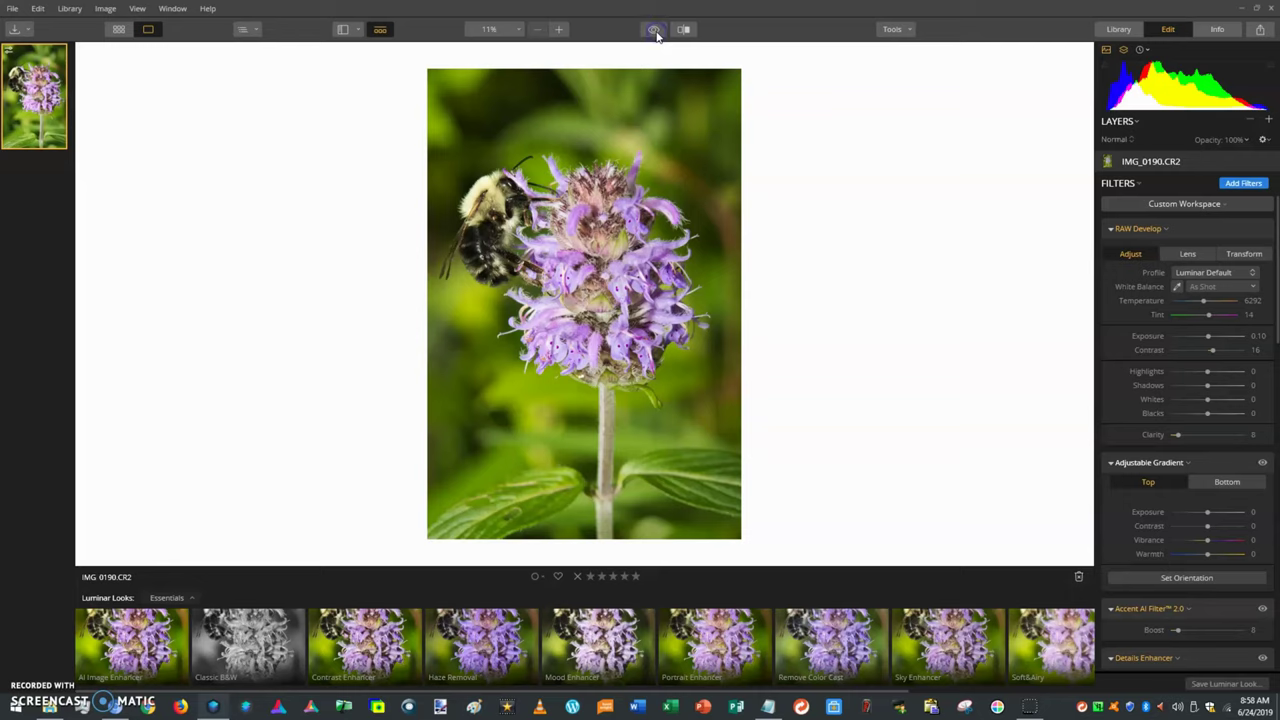
{"action": "left_click", "coordinate": [654, 30]}
{"action": "left_click", "coordinate": [654, 30]}
{"action": "left_click", "coordinate": [654, 30]}
{"action": "left_click", "coordinate": [1208, 105]}
- Cycle the histogram channels, open File > Export and clear the default IMG_0190 file name
{"action": "left_click", "coordinate": [1208, 105]}
{"action": "left_click", "coordinate": [1208, 105]}
{"action": "left_click", "coordinate": [1208, 105]}
{"action": "left_click", "coordinate": [18, 10]}
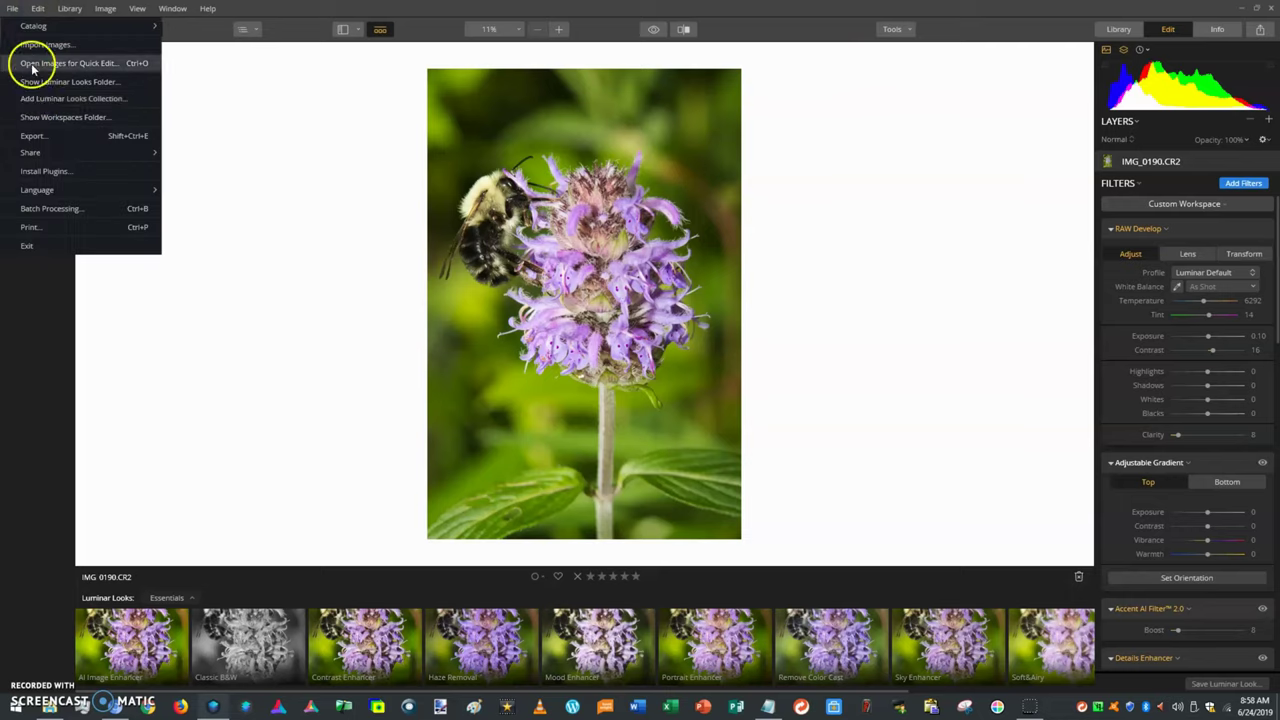
{"action": "left_click", "coordinate": [47, 138]}
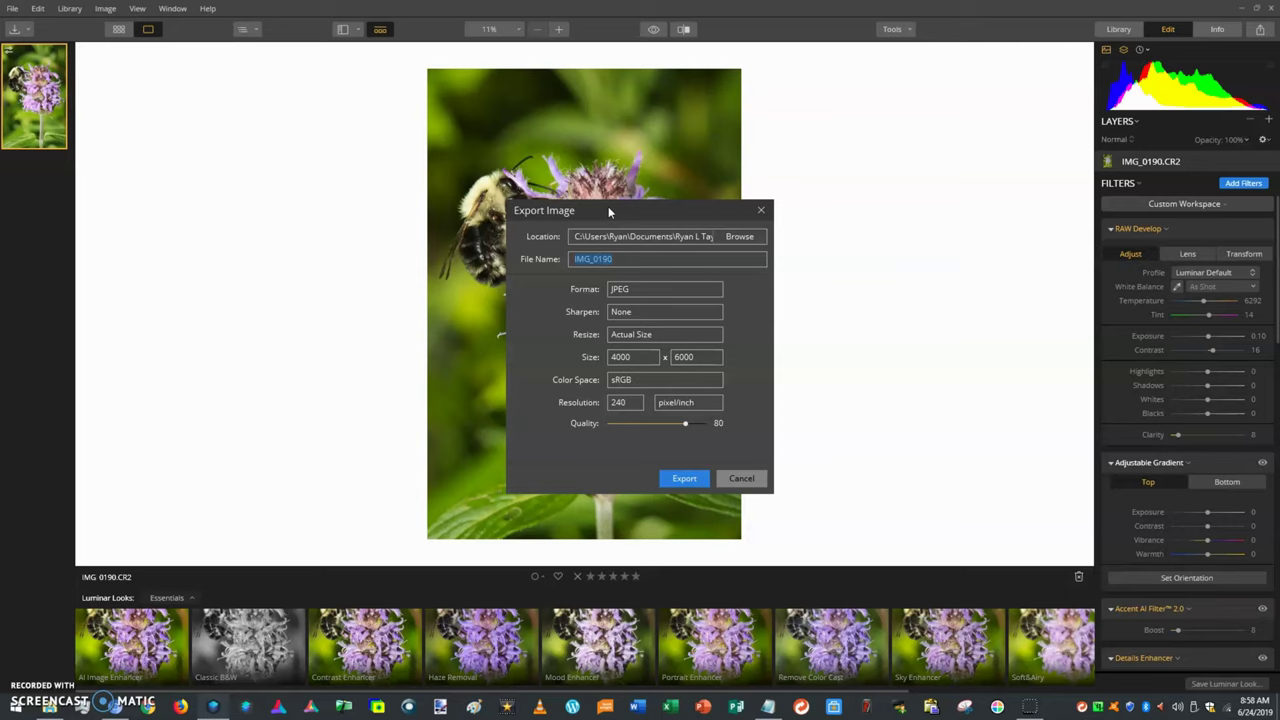
{"action": "key", "text": "BackSpace"}
- Enter 'Bumble Bee on Downy Wood Mint BBDWM01' as the export file name, replacing IMG_0190
{"action": "type", "text": "Bumble Bee on"}
{"action": "type", "text": "Downy Wood Mint"}
{"action": "type", "text": "BB"}
{"action": "type", "text": "DW"}
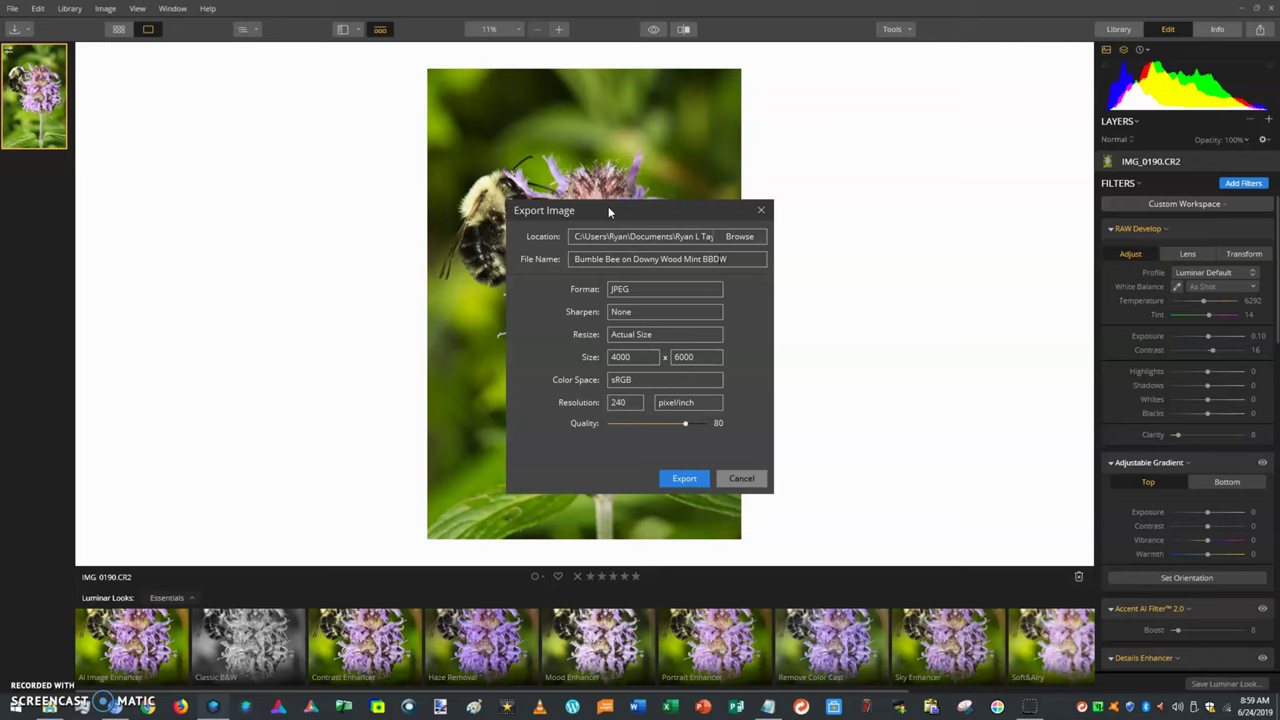
{"action": "type", "text": "M01"}
{"action": "left_click", "coordinate": [640, 380]}
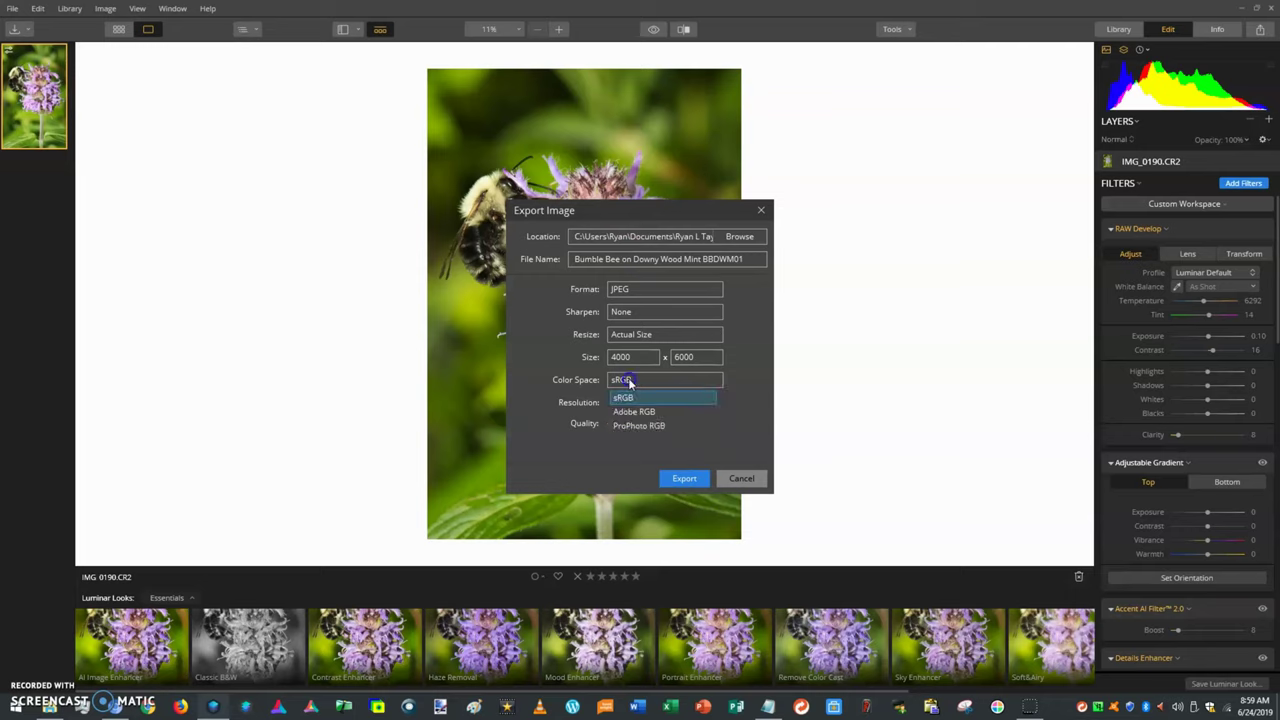
{"action": "left_click", "coordinate": [624, 399]}
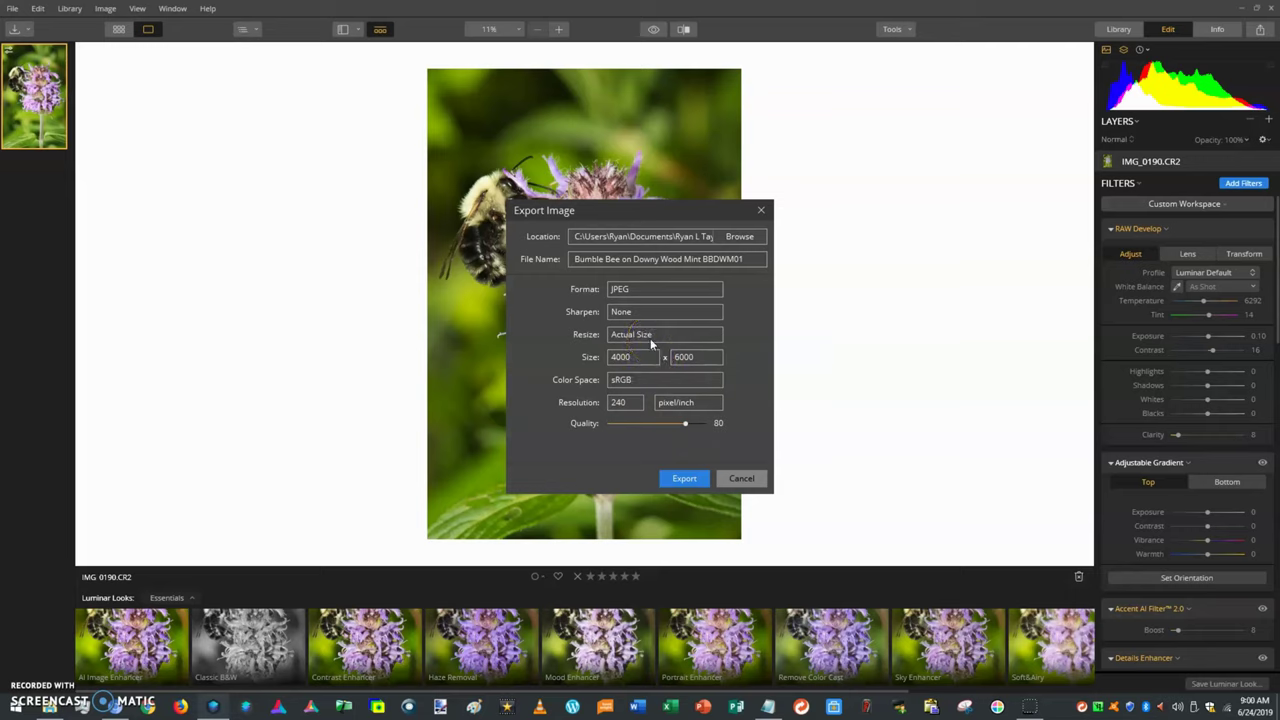
{"action": "left_click", "coordinate": [618, 378]}
{"action": "left_click", "coordinate": [687, 477]}
{"action": "left_click", "coordinate": [641, 314]}
{"action": "left_click", "coordinate": [641, 316]}
{"action": "left_click", "coordinate": [637, 317]}
{"action": "left_click", "coordinate": [637, 357]}
{"action": "left_click", "coordinate": [637, 357]}
{"action": "left_click", "coordinate": [643, 335]}
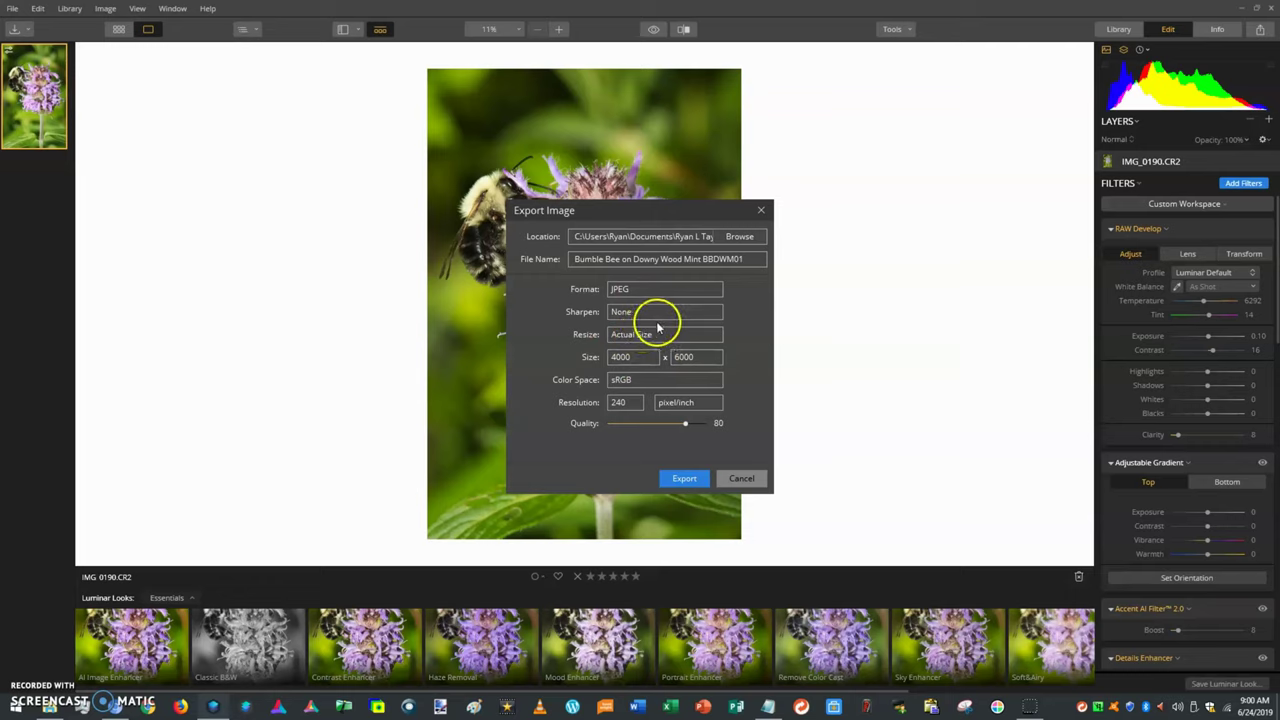